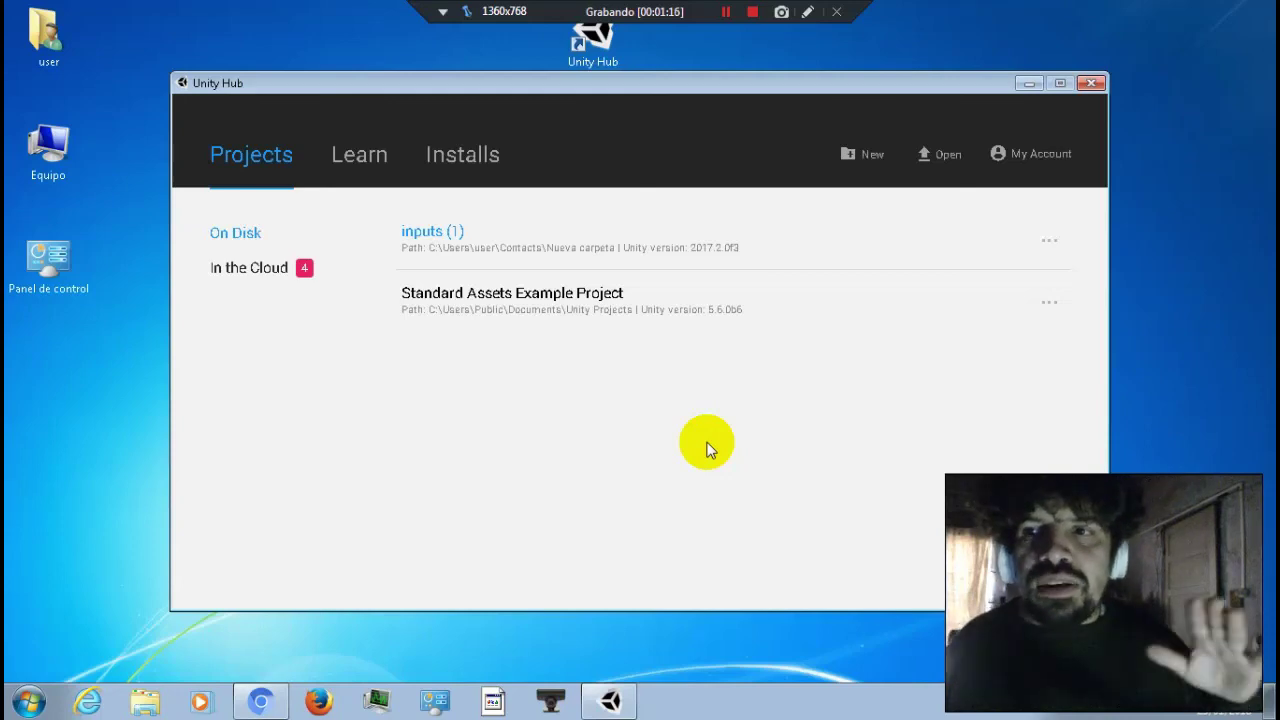
Step: Show the Installs page listing the Unity editor versions on this machine
{"action": "left_click", "coordinate": [470, 155]}
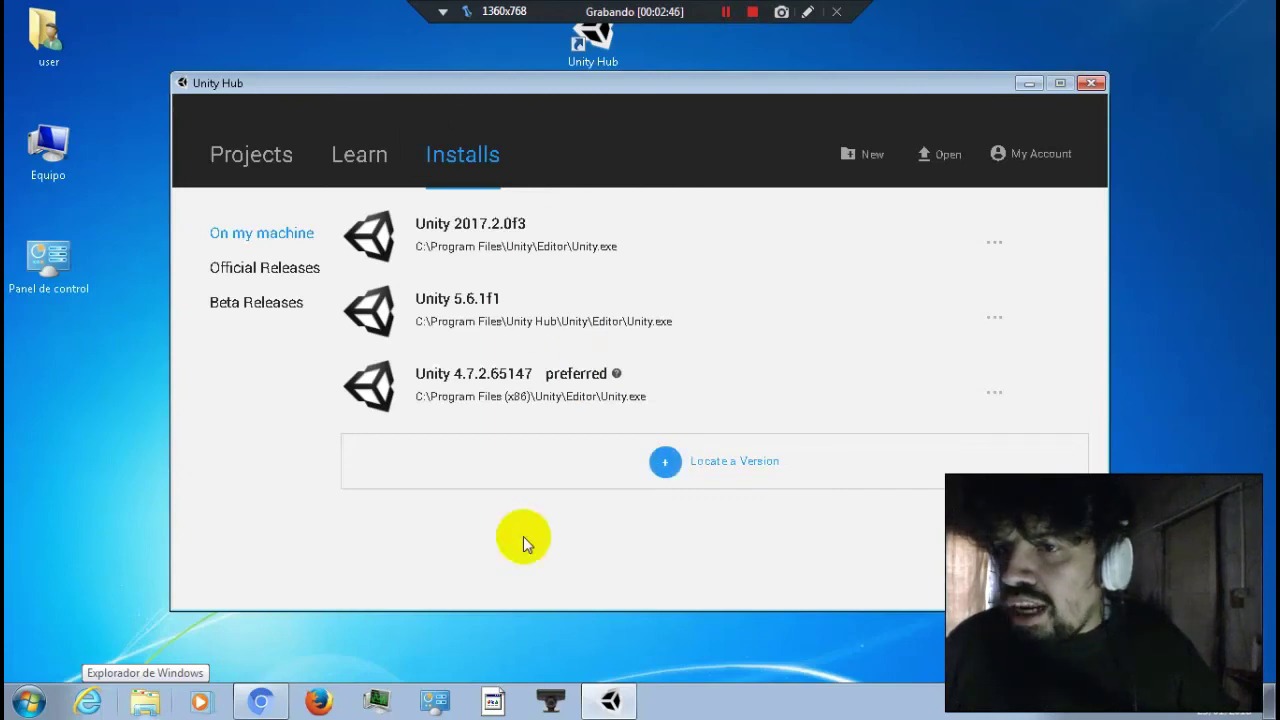
Step: Browse to the Unity folder in Archivos de programa for an editor, then cancel without adding one
{"action": "left_click", "coordinate": [667, 461]}
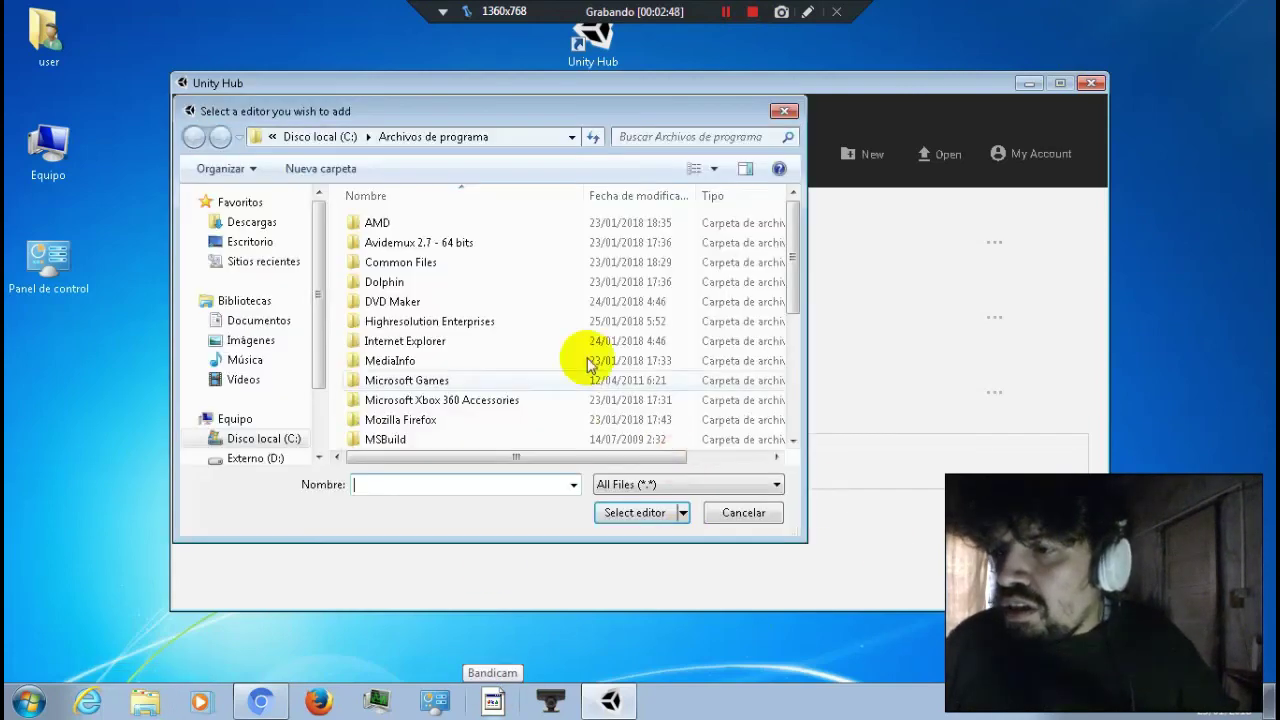
{"action": "scroll", "coordinate": [440, 270], "scroll_direction": "down", "scroll_amount": 3}
{"action": "scroll", "coordinate": [457, 309], "scroll_direction": "down", "scroll_amount": 1}
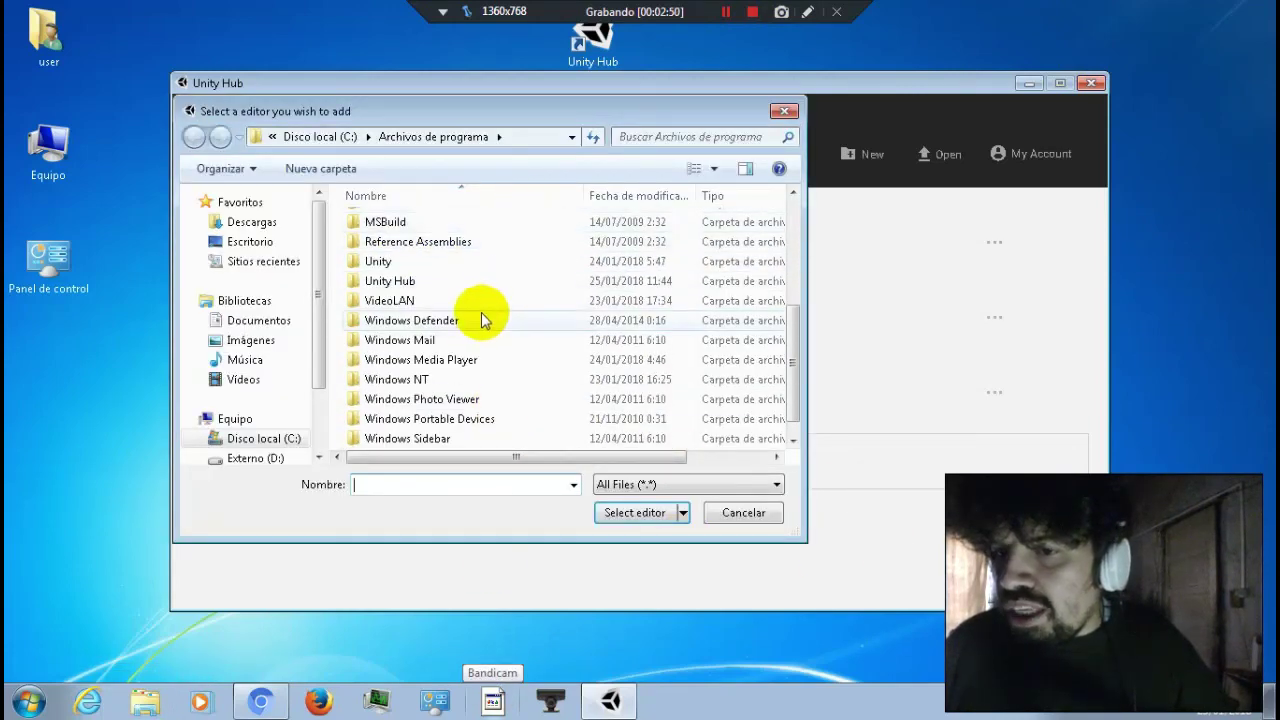
{"action": "left_click", "coordinate": [400, 260]}
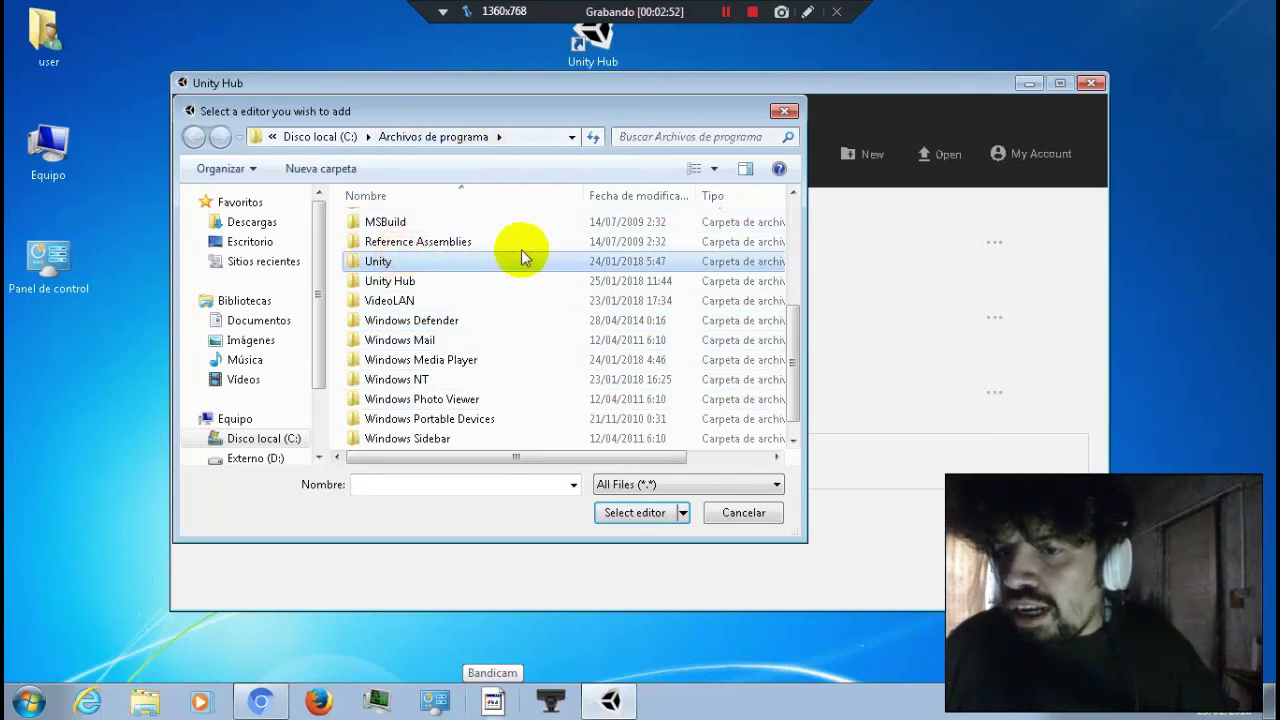
{"action": "double_click", "coordinate": [436, 267]}
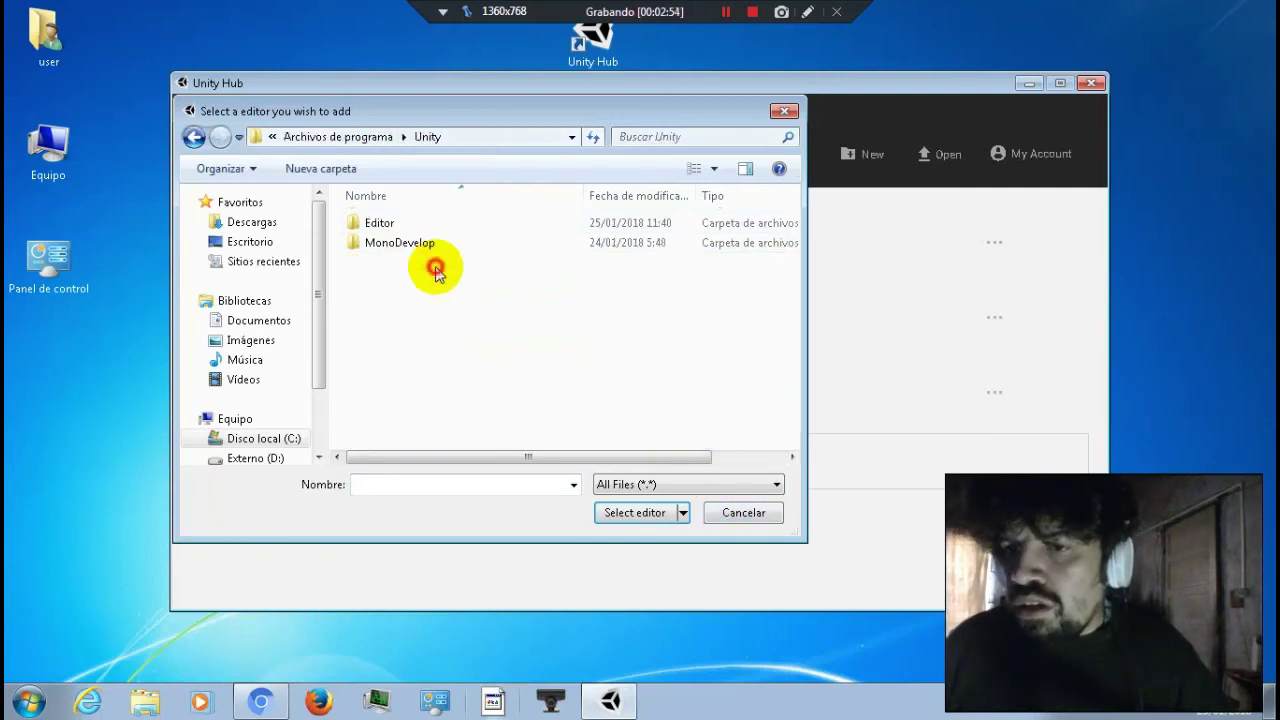
{"action": "left_click", "coordinate": [740, 513]}
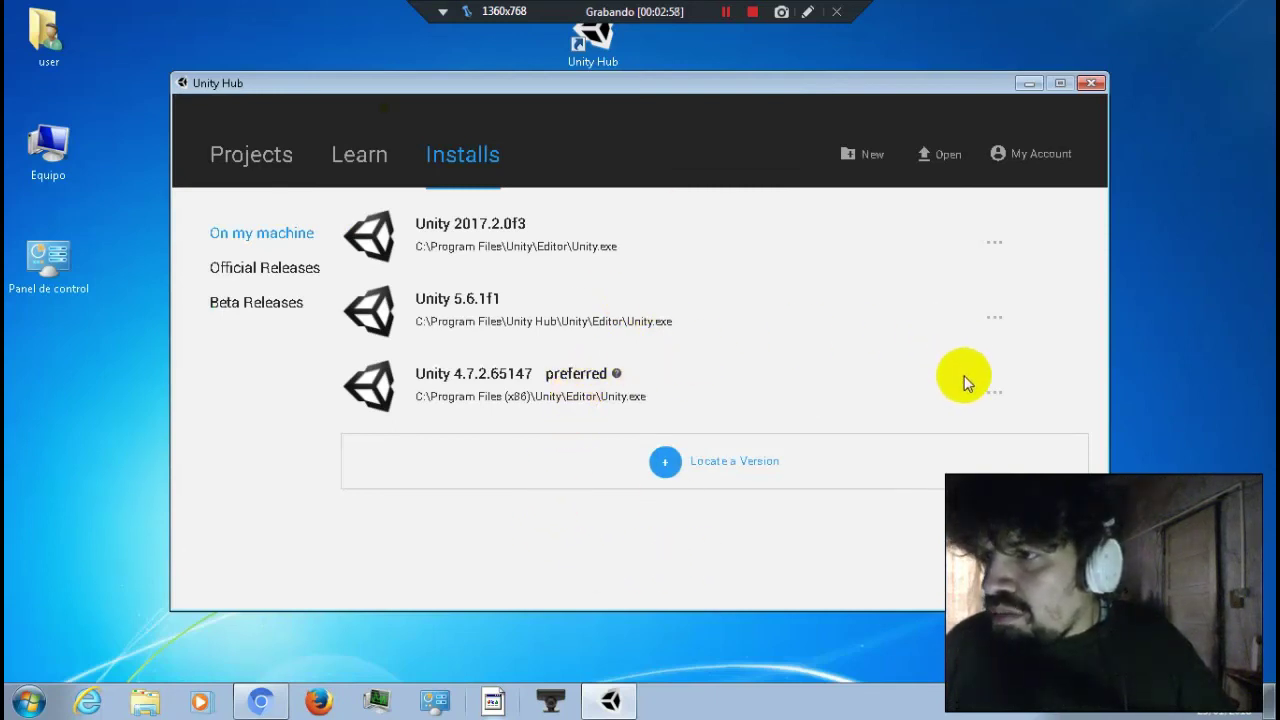
Step: Check the options menus of the 4.7.2.65147 and 5.6.1f1 installs, changing nothing
{"action": "left_click", "coordinate": [992, 392]}
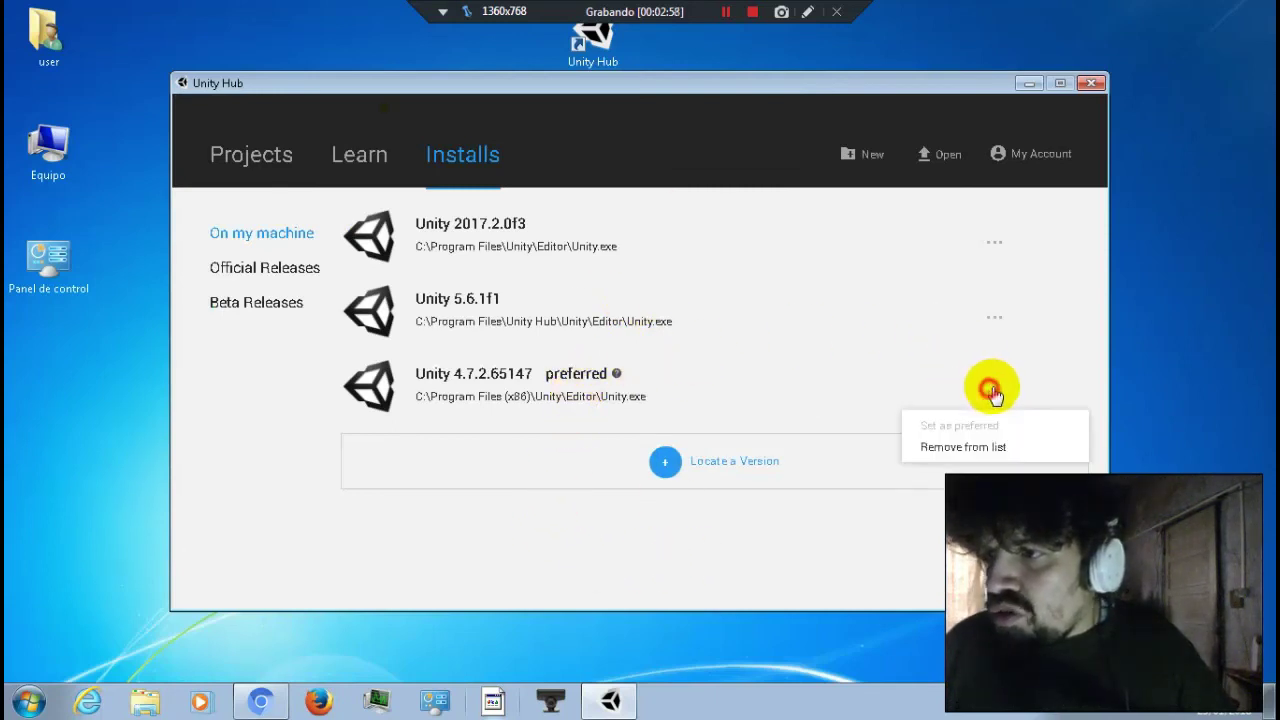
{"action": "left_click", "coordinate": [996, 318]}
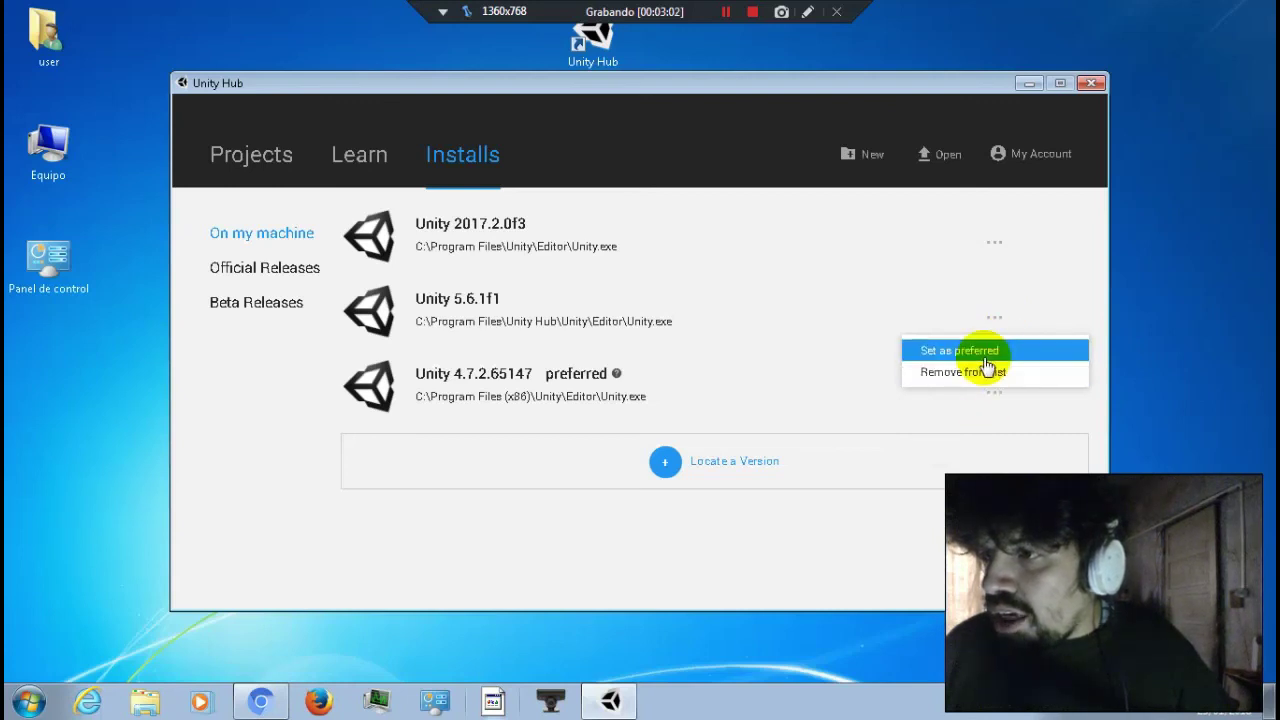
{"action": "left_click", "coordinate": [805, 264]}
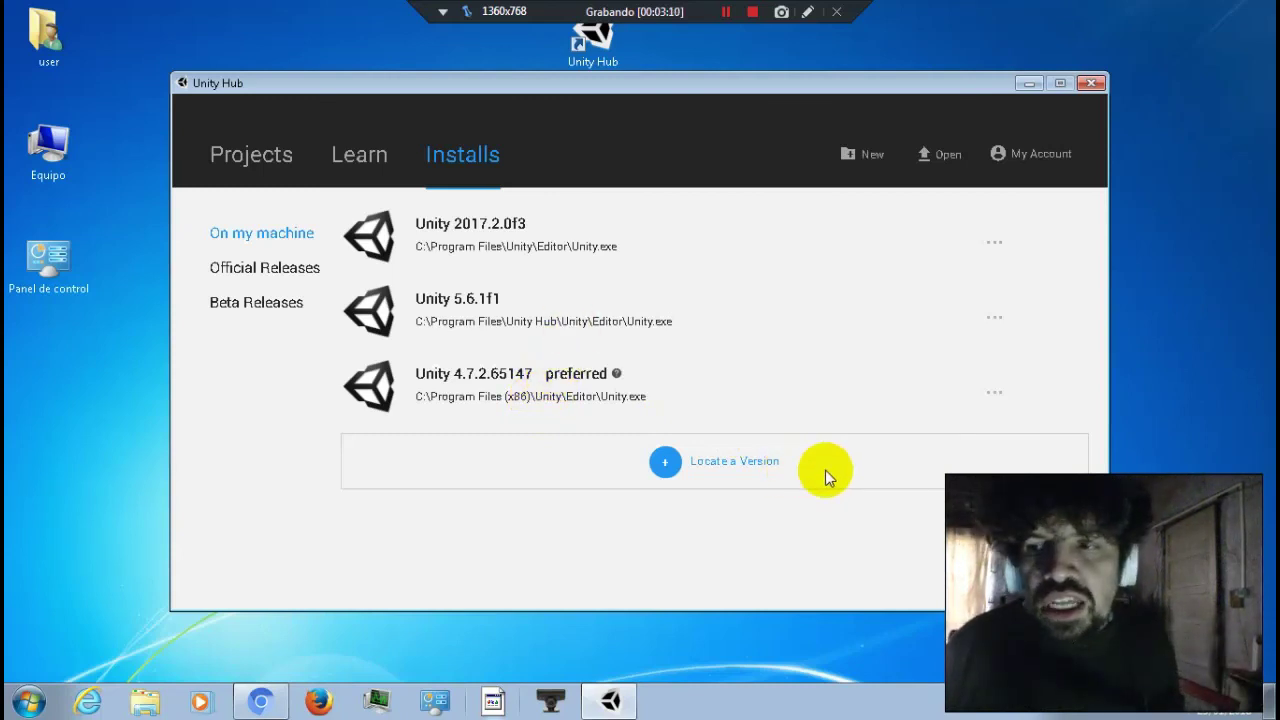
Step: Glance at the Basic Tutorials on the Learn page, then return to the Projects list
{"action": "left_click", "coordinate": [340, 162]}
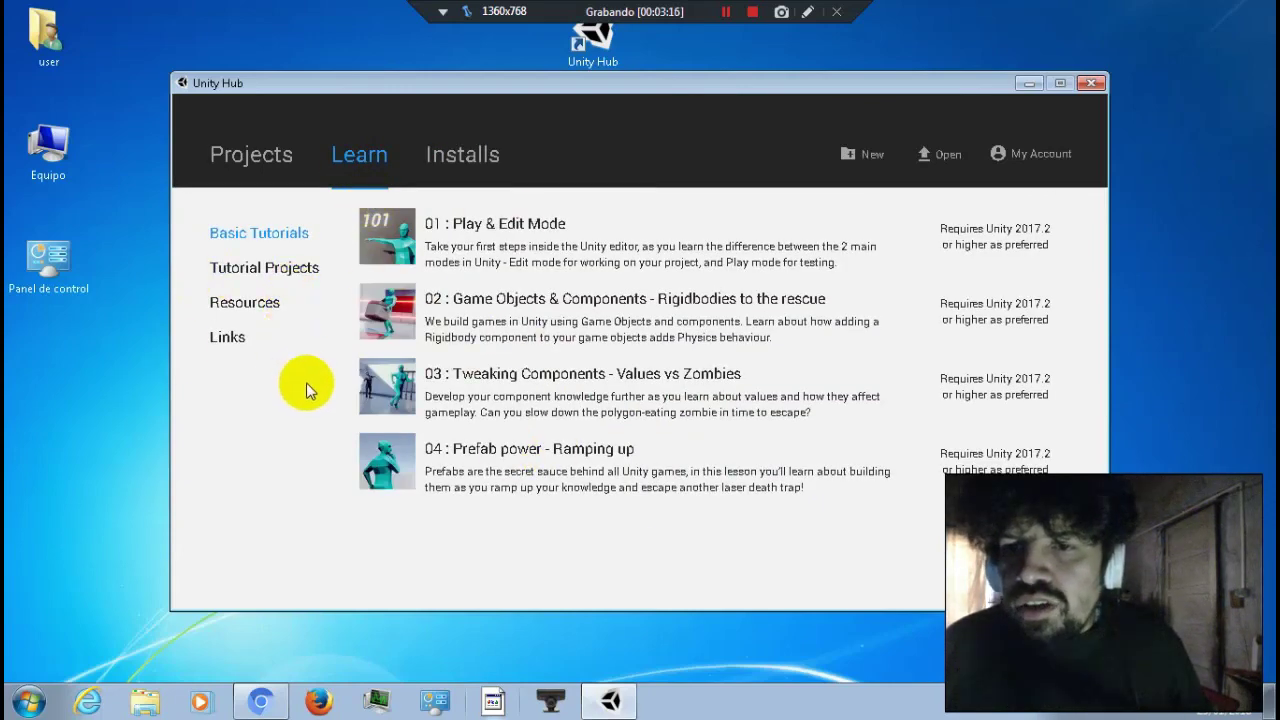
{"action": "left_click", "coordinate": [258, 172]}
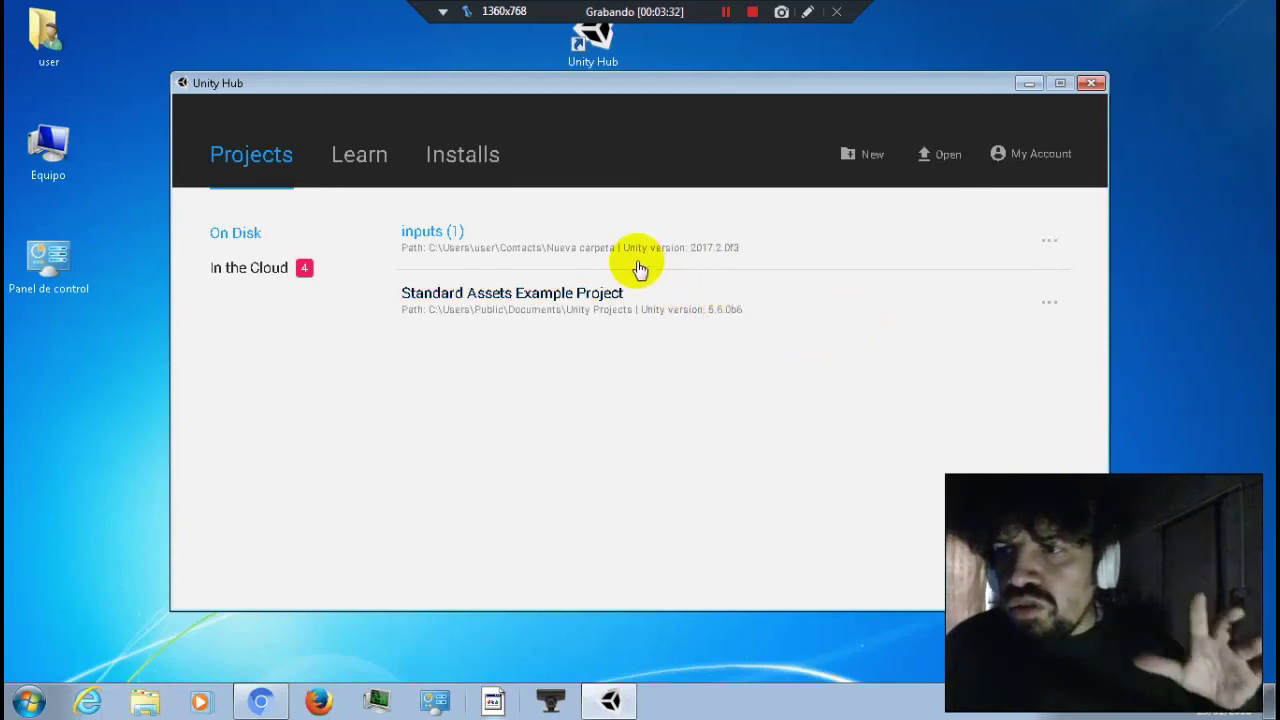
{"action": "left_click", "coordinate": [268, 268]}
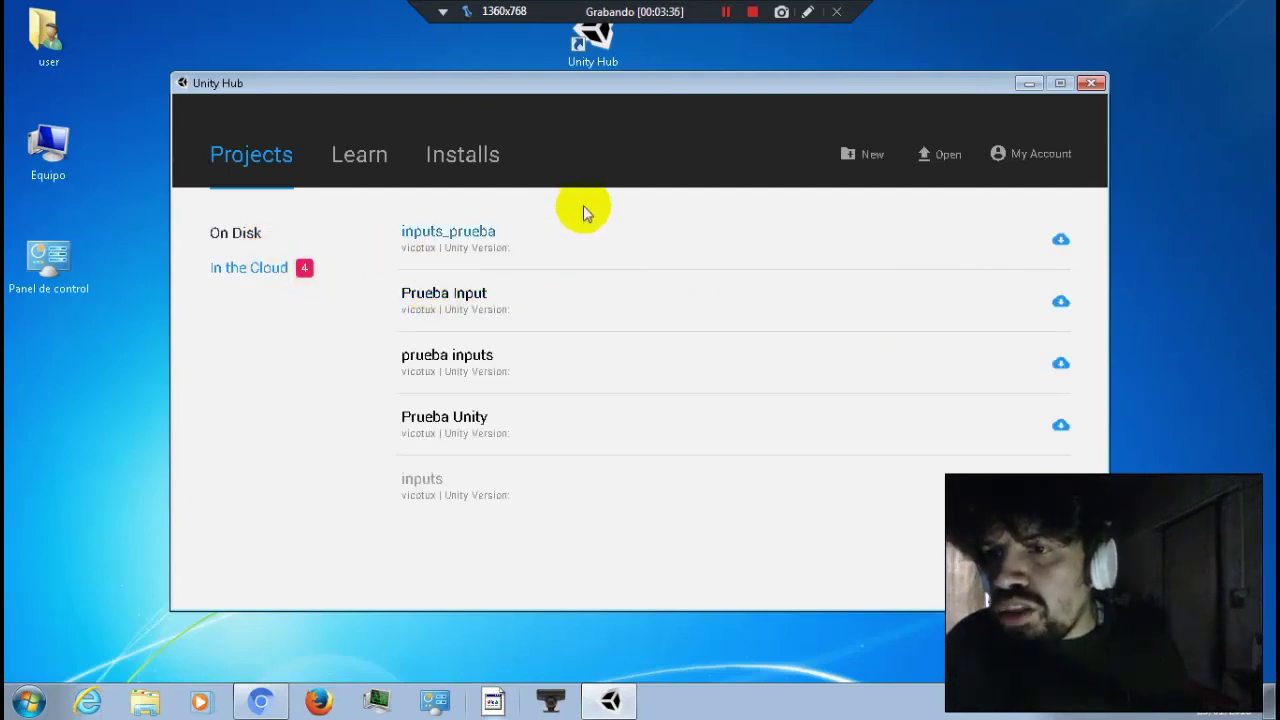
{"action": "left_click", "coordinate": [1060, 239]}
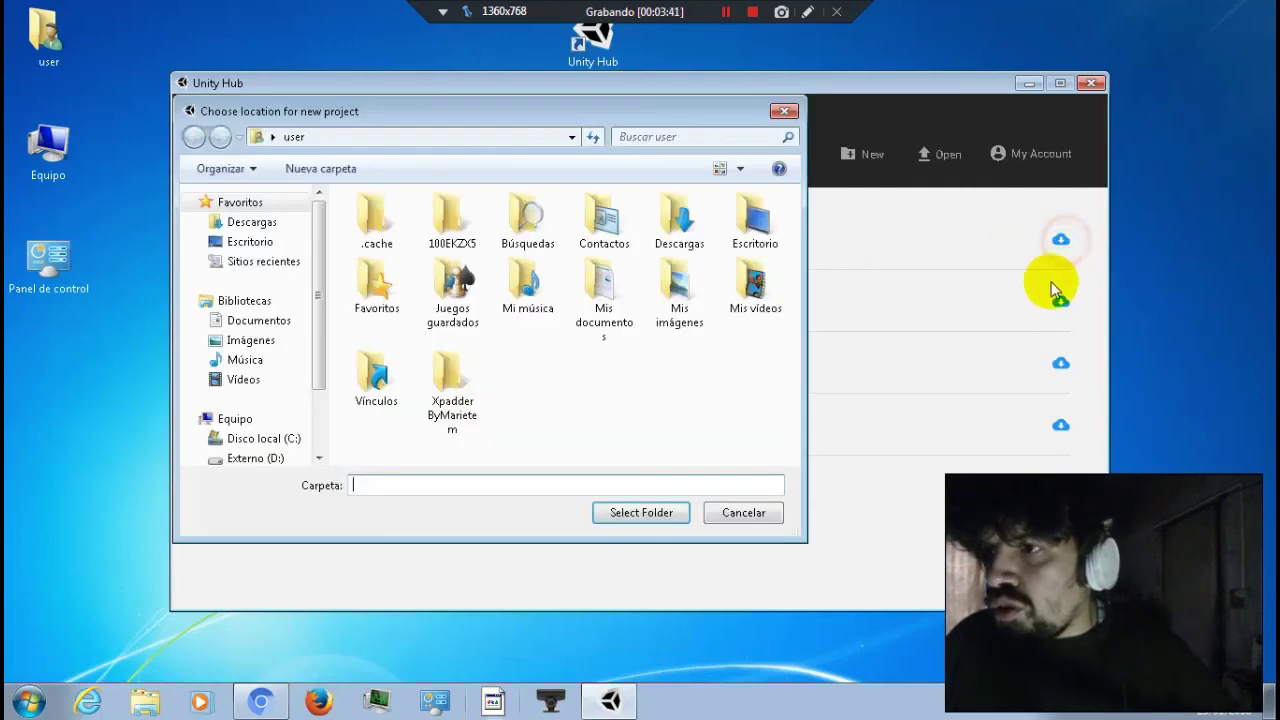
{"action": "left_click", "coordinate": [729, 516]}
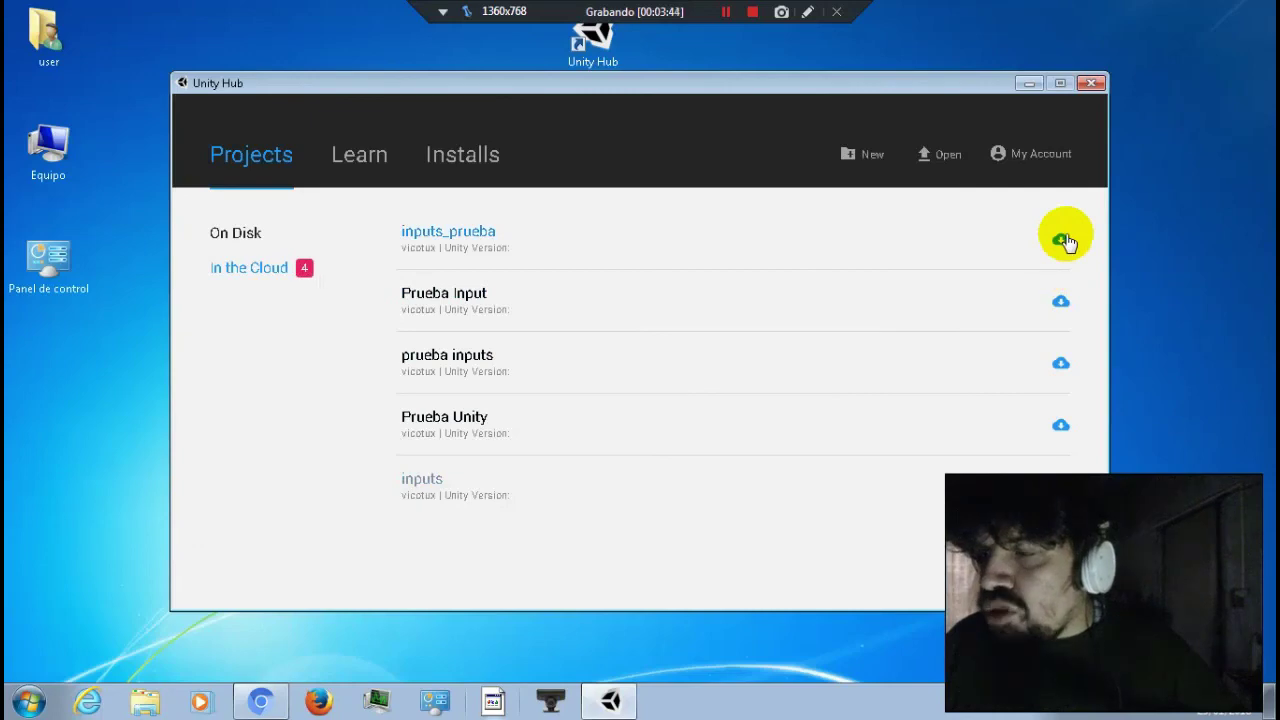
{"action": "left_click", "coordinate": [360, 176]}
{"action": "left_click", "coordinate": [246, 172]}
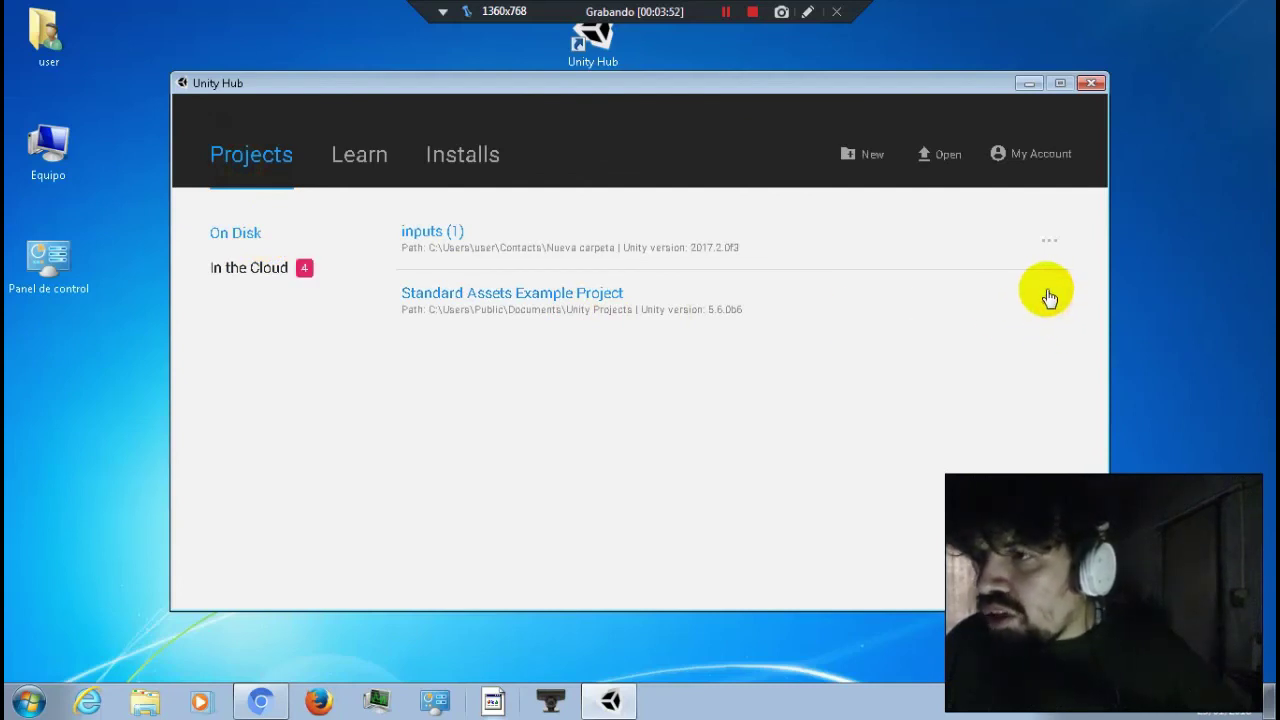
{"action": "left_click", "coordinate": [1043, 240]}
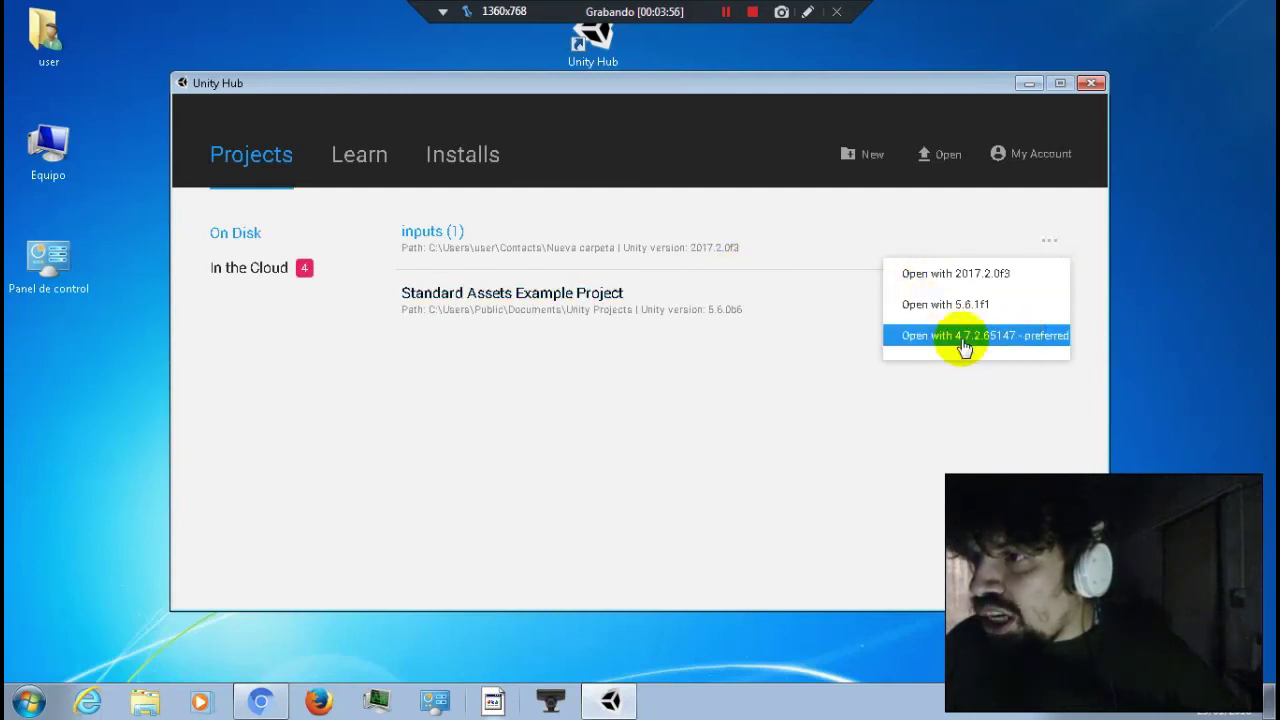
{"action": "left_click", "coordinate": [903, 451]}
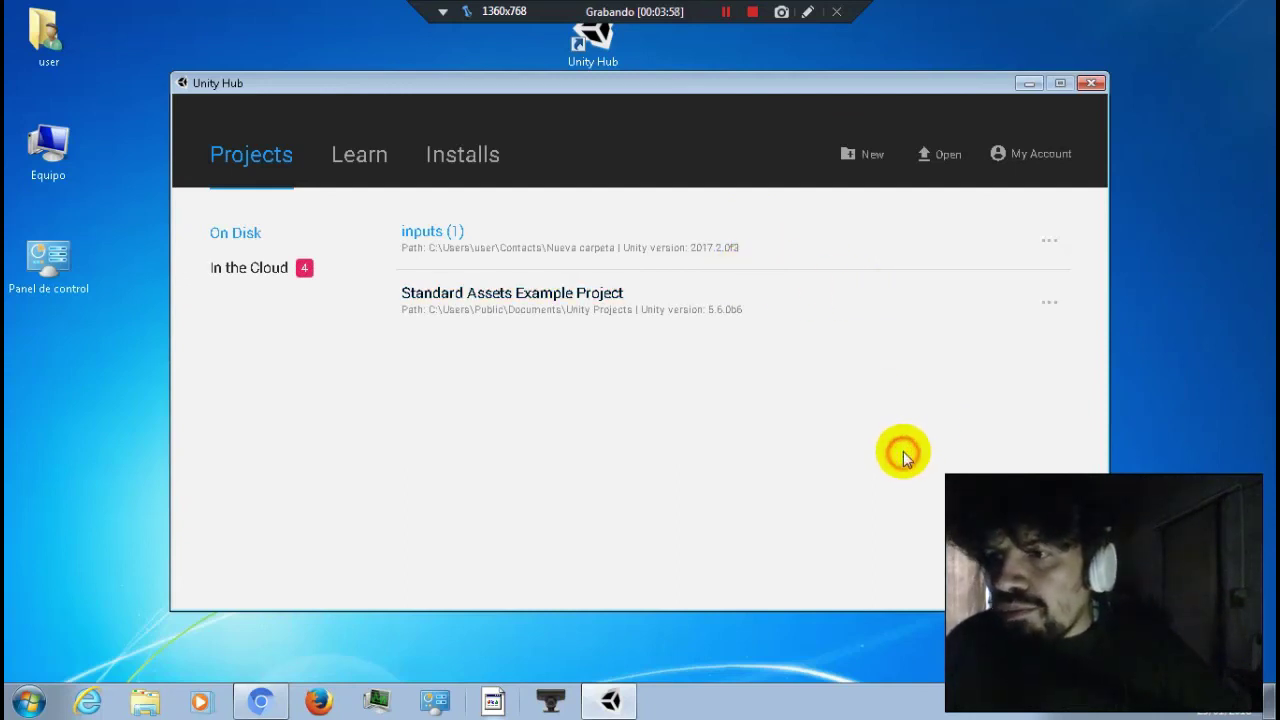
{"action": "left_click", "coordinate": [1049, 303]}
{"action": "left_click", "coordinate": [973, 452]}
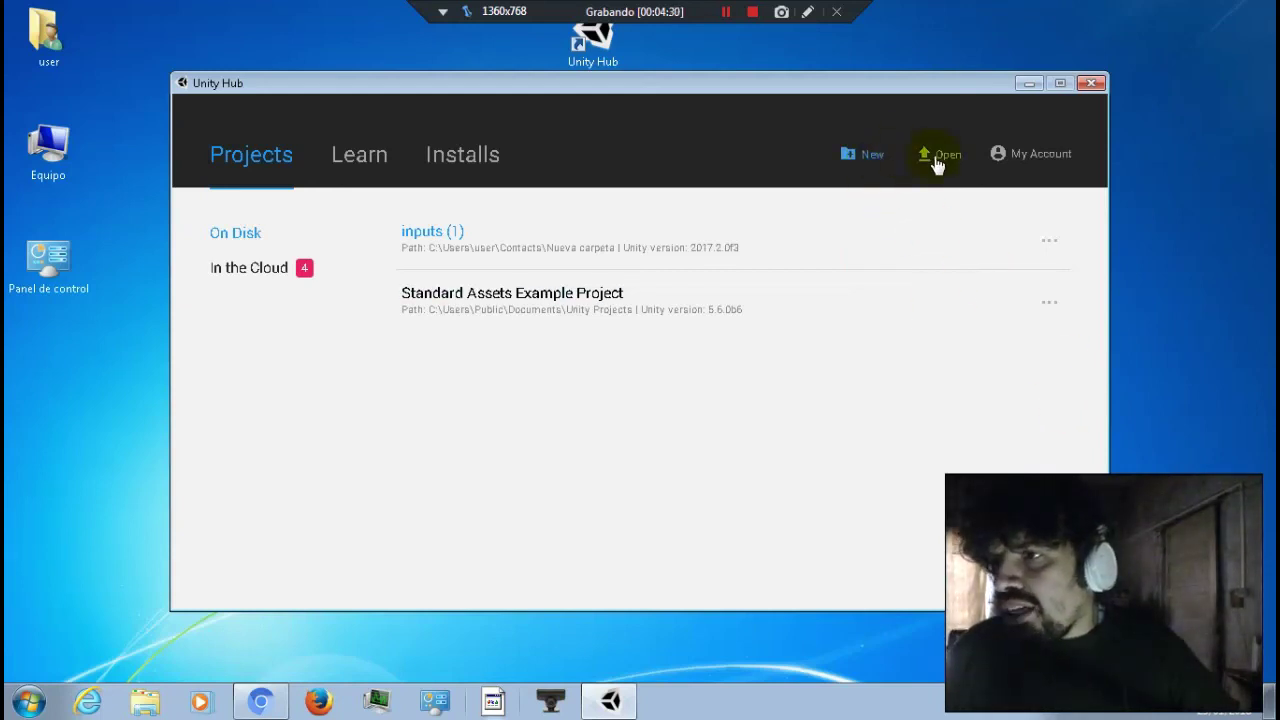
Step: Review the new project form: version 4.7.2.65147, 3D template, current organization, no asset packages
{"action": "left_click", "coordinate": [855, 167]}
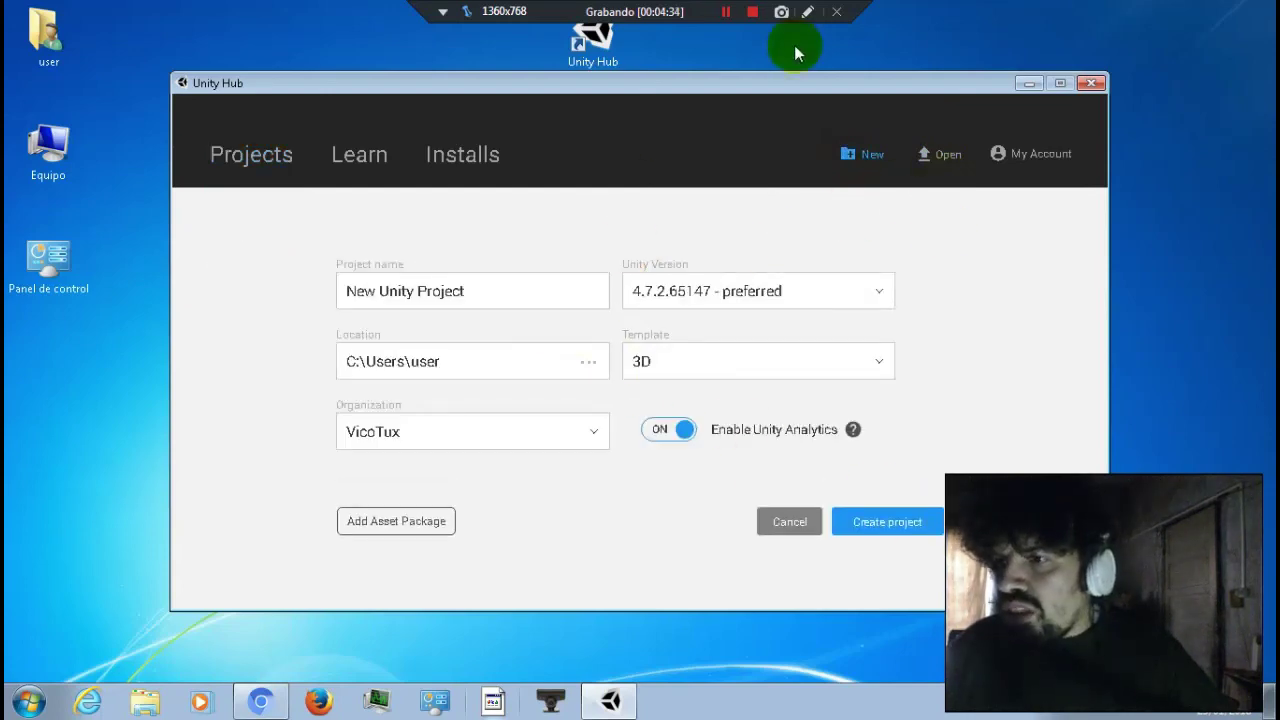
{"action": "left_click", "coordinate": [768, 298]}
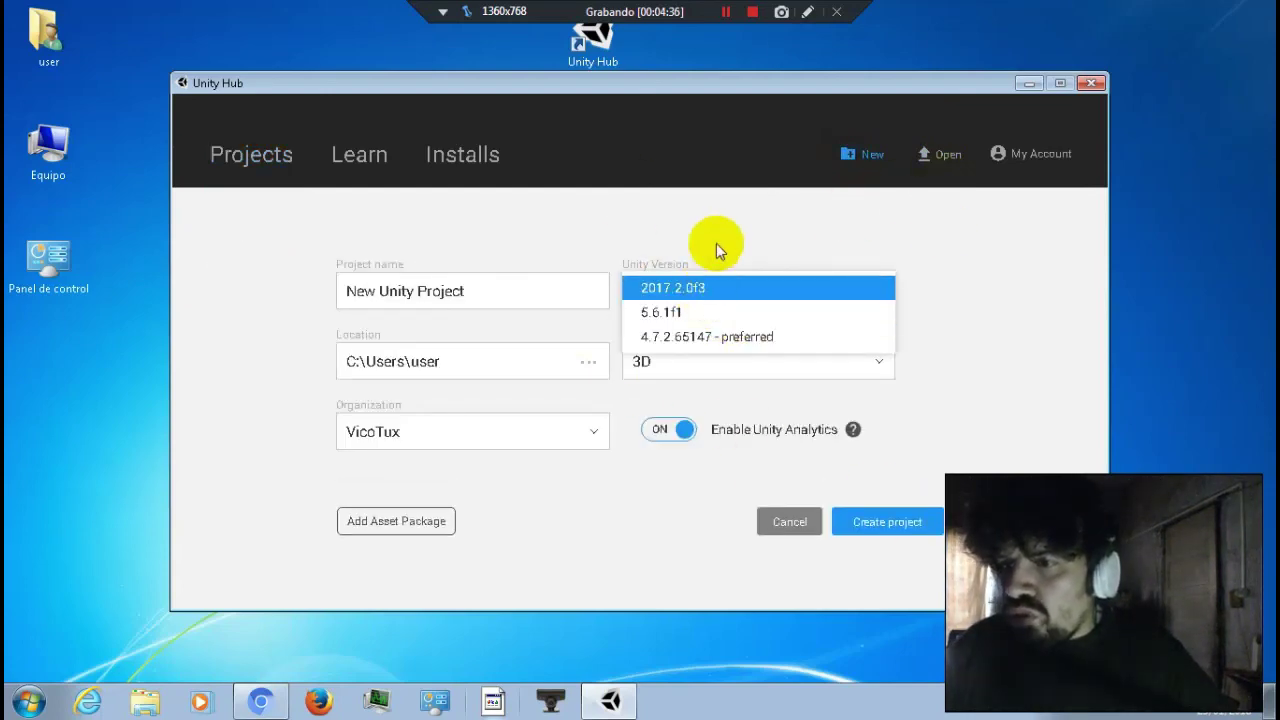
{"action": "left_click", "coordinate": [676, 362]}
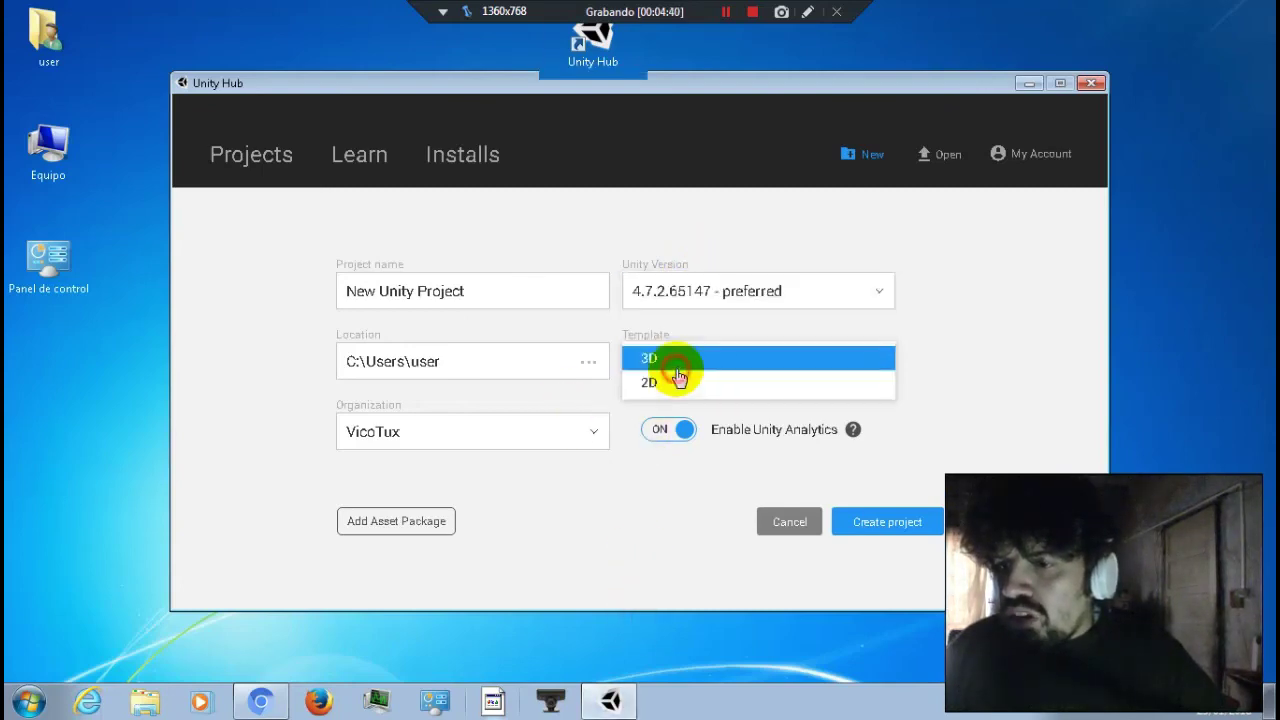
{"action": "left_click", "coordinate": [665, 481]}
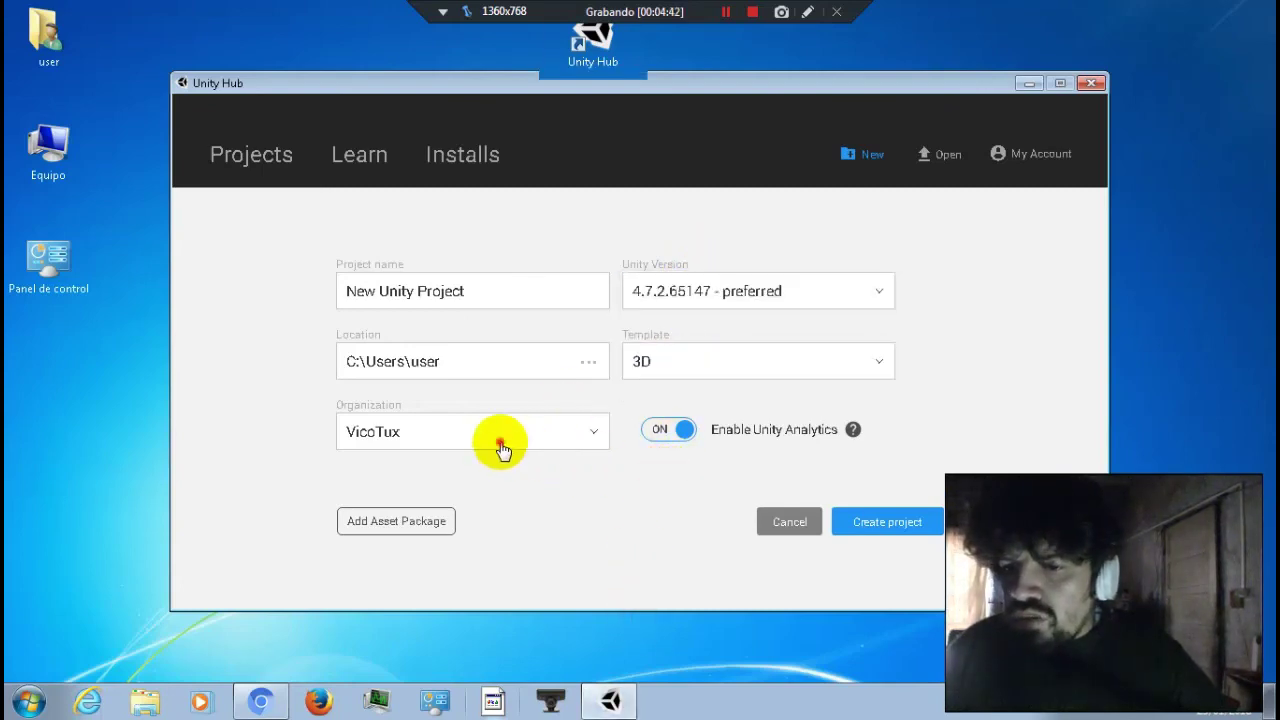
{"action": "left_click", "coordinate": [500, 443]}
{"action": "left_click", "coordinate": [418, 537]}
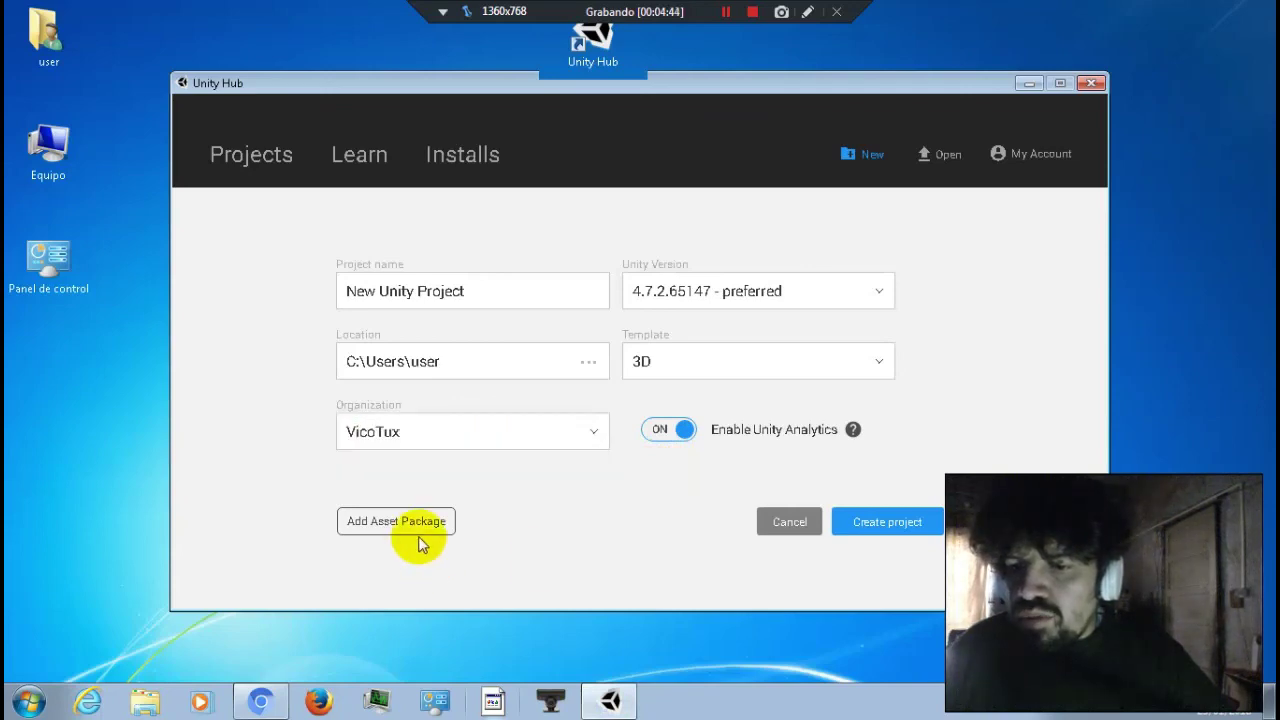
{"action": "left_click", "coordinate": [419, 528]}
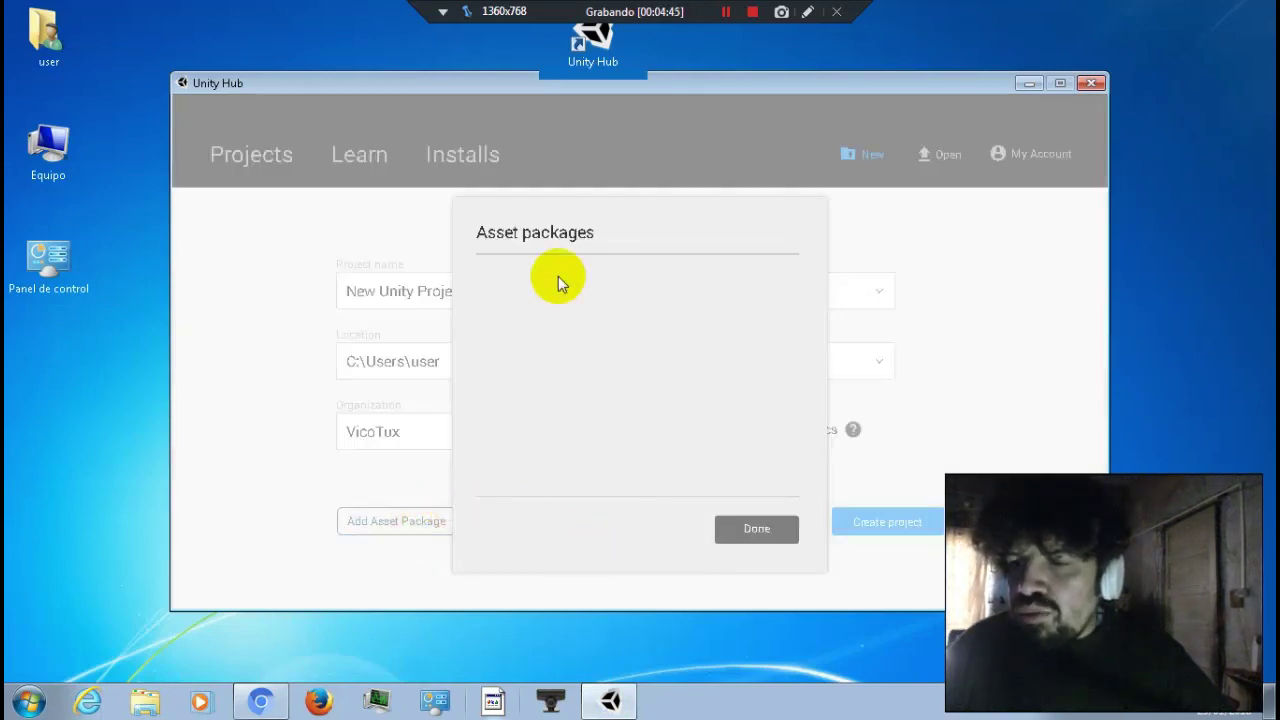
{"action": "left_click", "coordinate": [748, 533]}
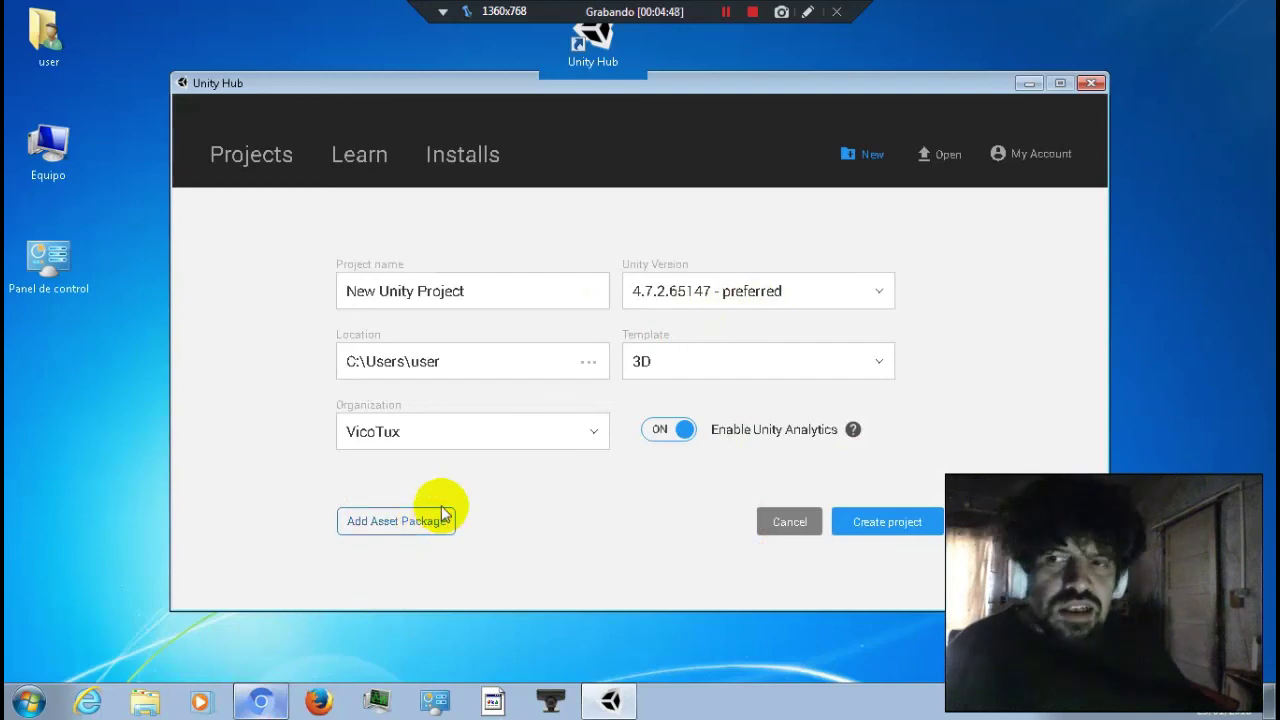
Step: Open the 4-0_AngryBots project in Unity and switch to the game camera view
{"action": "left_click", "coordinate": [966, 155]}
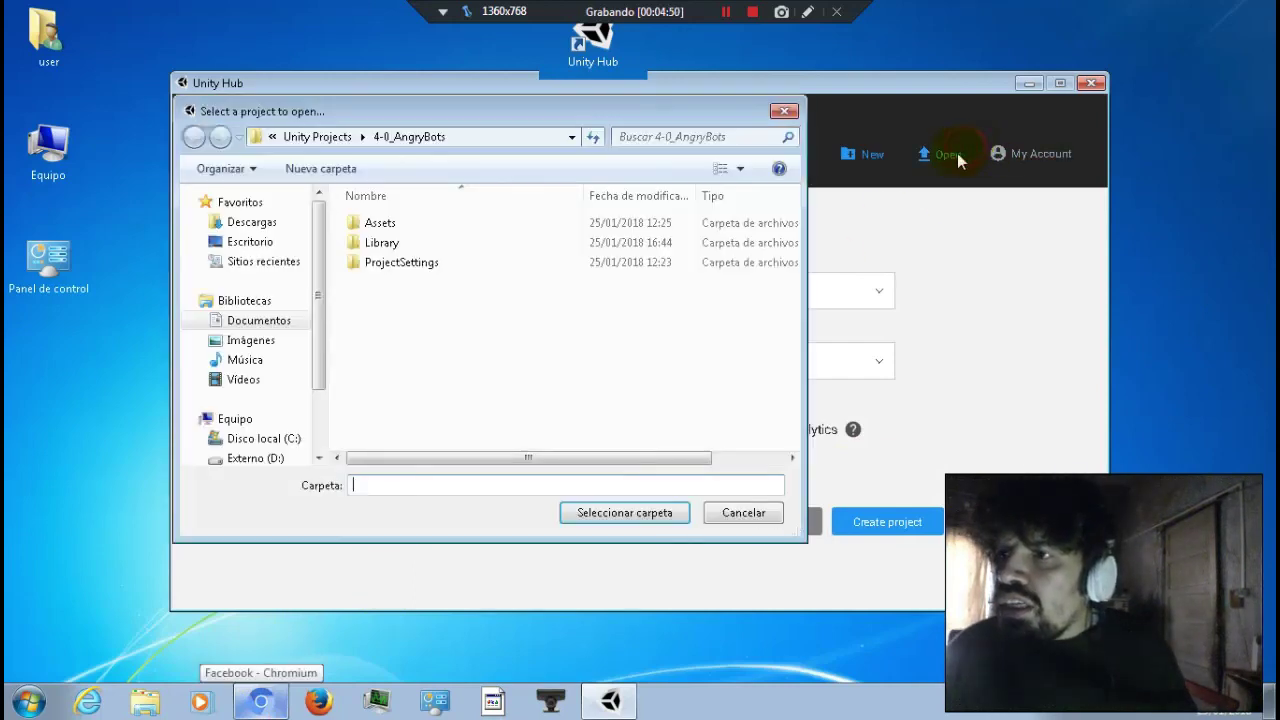
{"action": "left_click", "coordinate": [601, 508]}
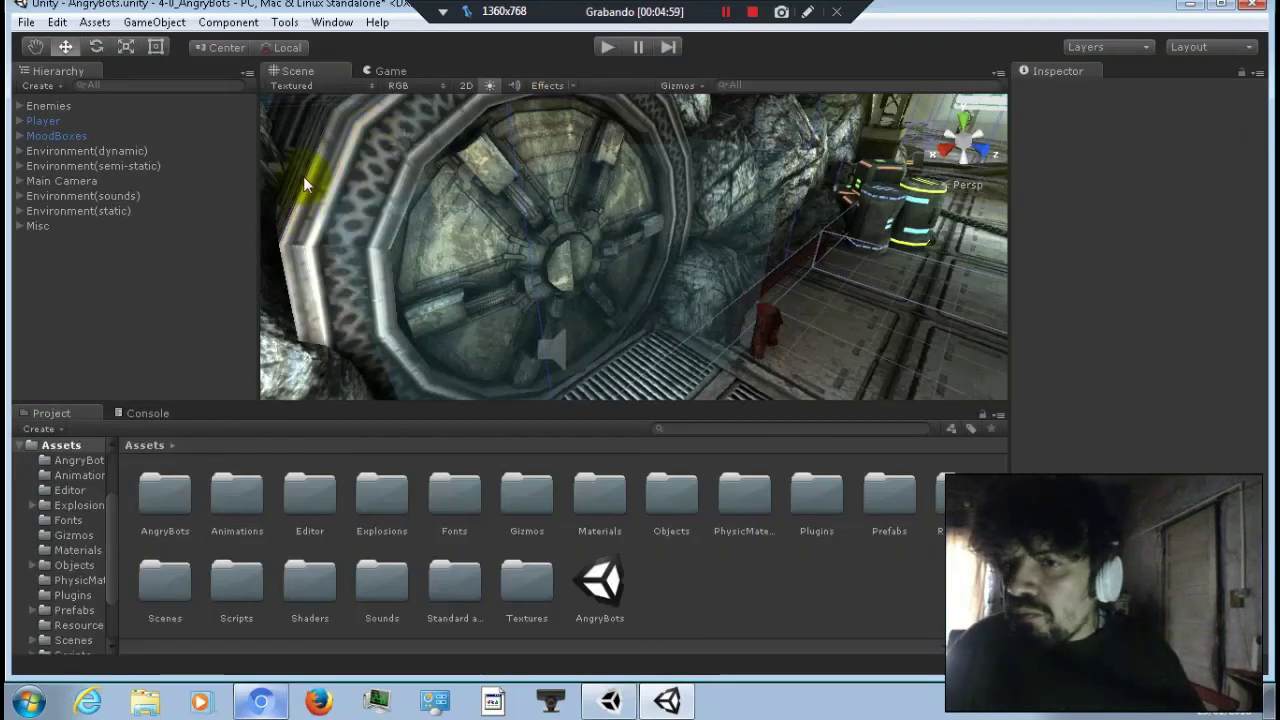
{"action": "left_click", "coordinate": [375, 70]}
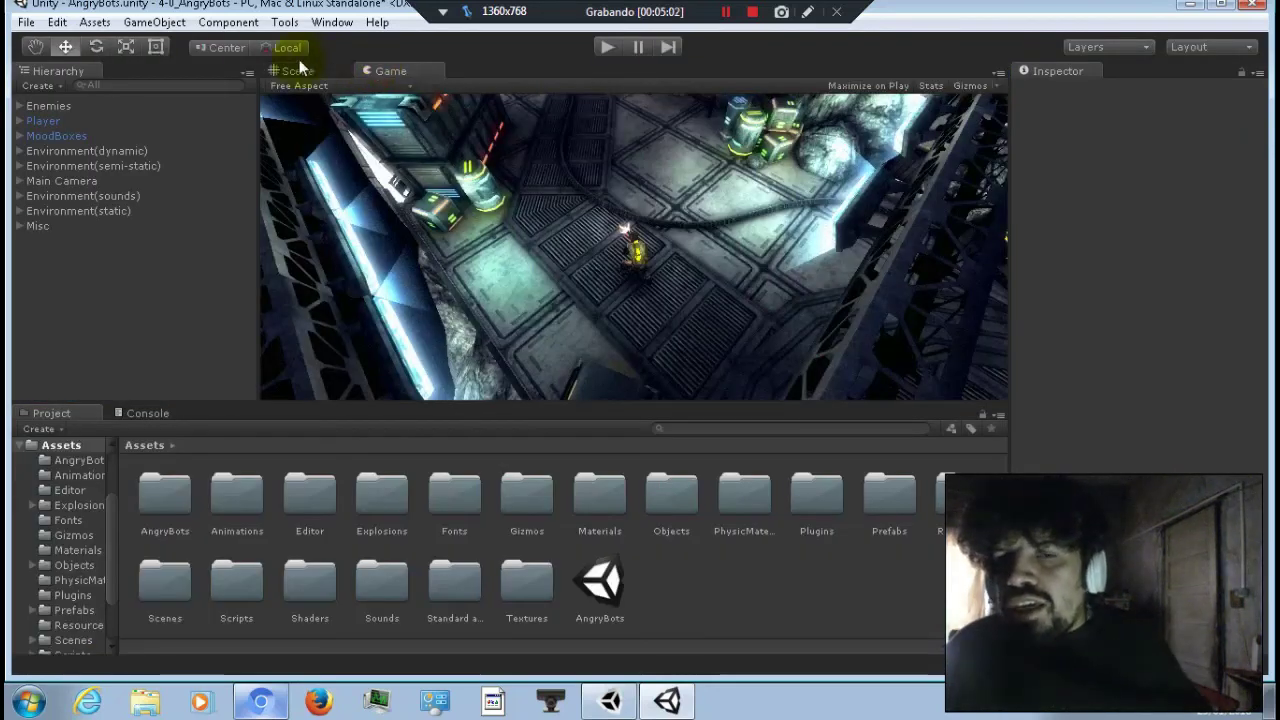
Step: Close the Unity editor, choosing Don't Save for the unsaved scene changes
{"action": "left_click_drag", "start_coordinate": [18, 10], "coordinate": [18, 24]}
{"action": "left_click", "coordinate": [20, 17]}
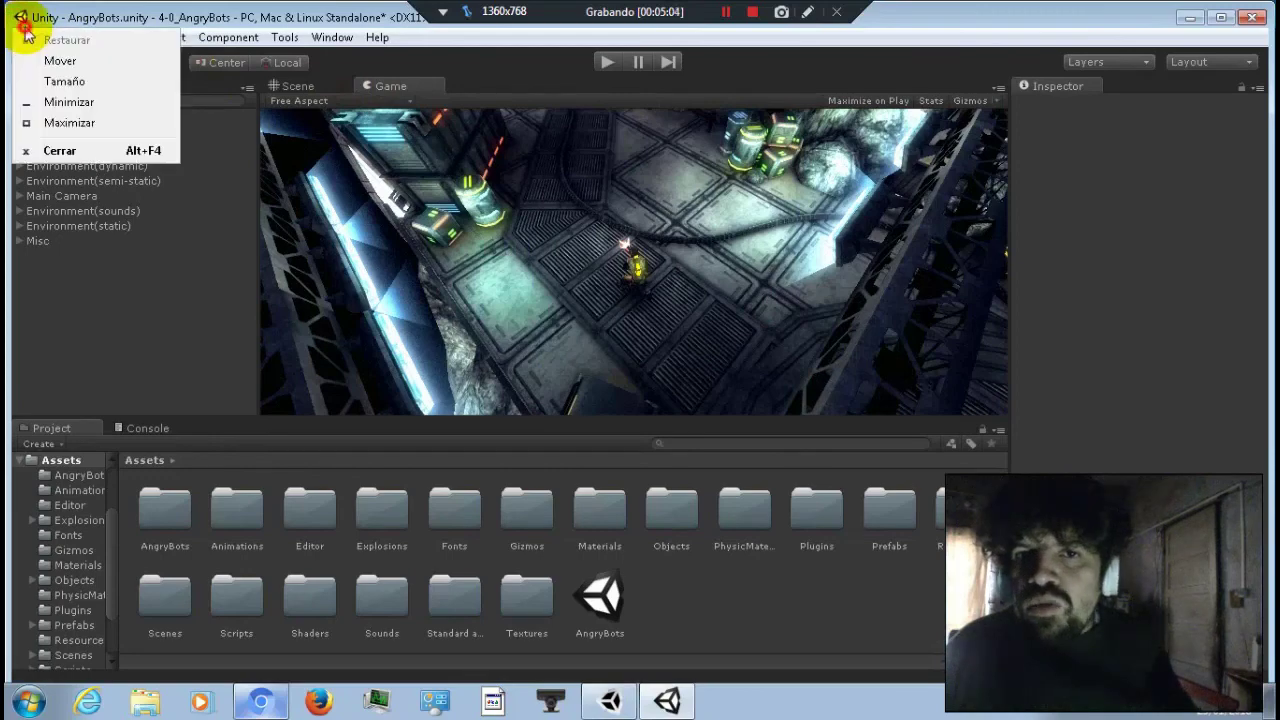
{"action": "left_click", "coordinate": [100, 150]}
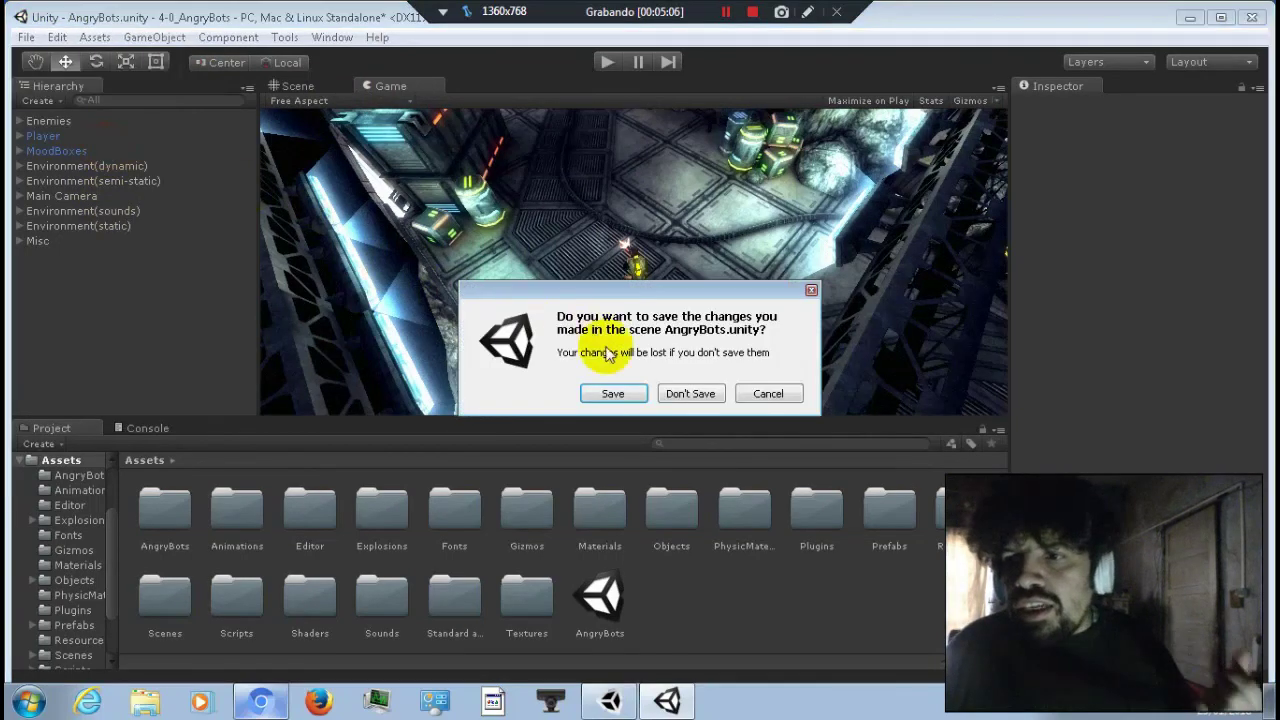
{"action": "left_click", "coordinate": [692, 393]}
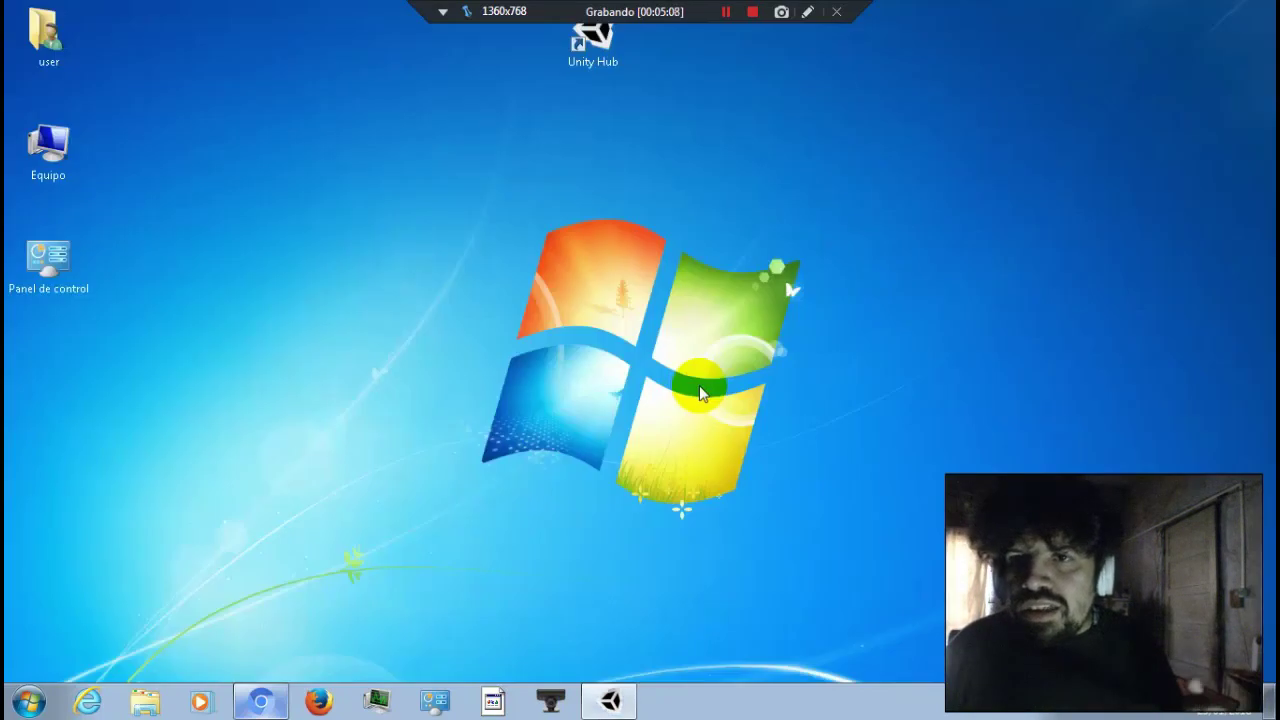
Step: Bring Unity Hub back, leave the new project form, and view In the Cloud then On Disk projects
{"action": "left_click", "coordinate": [612, 699]}
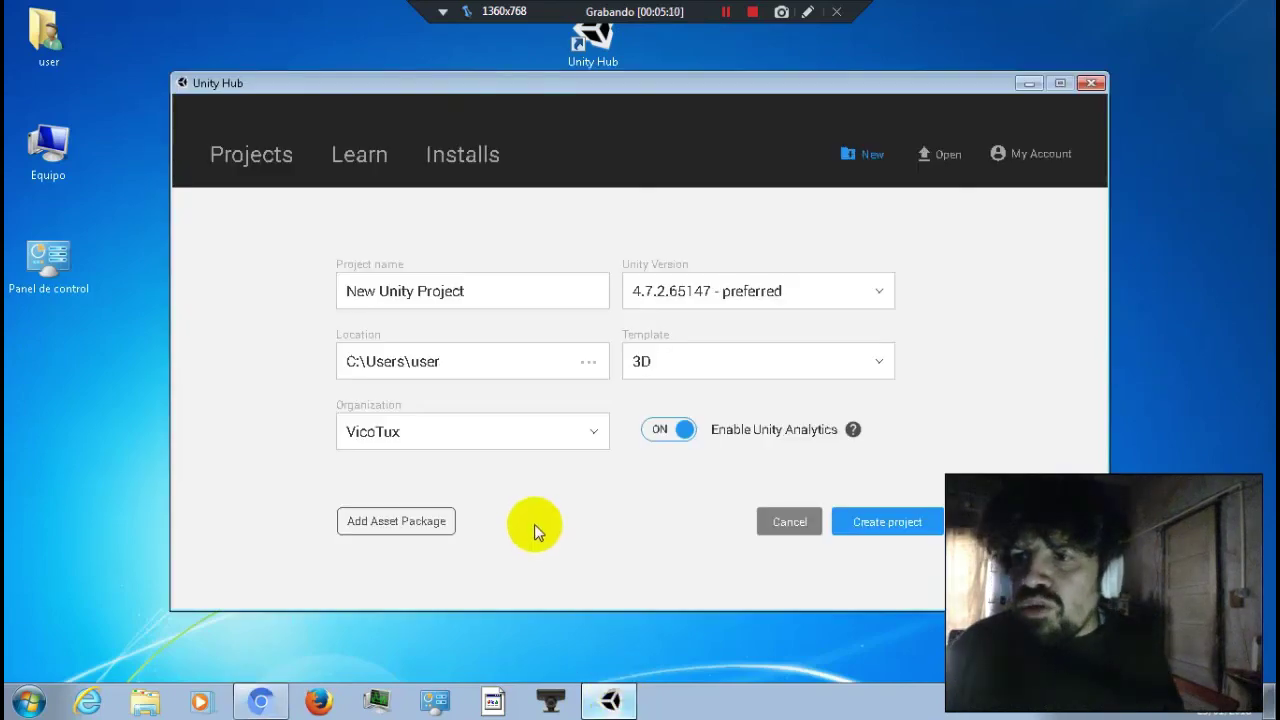
{"action": "left_click", "coordinate": [349, 175]}
{"action": "left_click", "coordinate": [290, 155]}
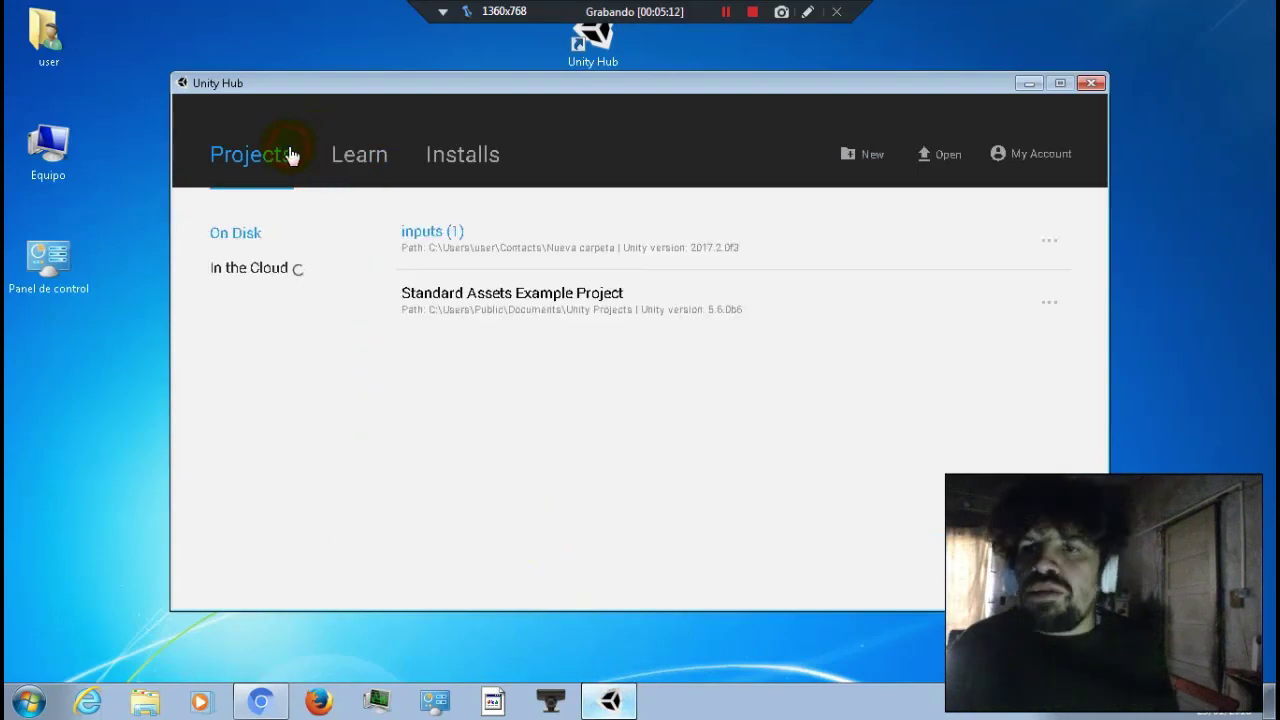
{"action": "left_click", "coordinate": [309, 272]}
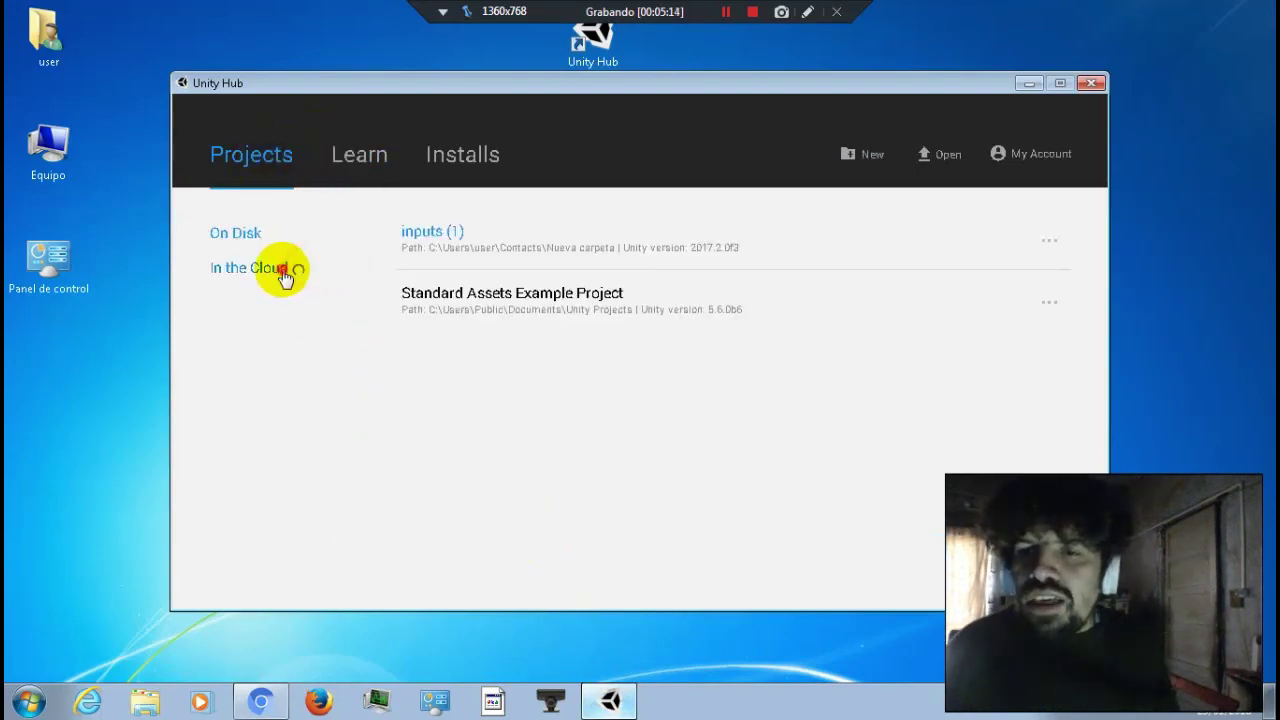
{"action": "left_click", "coordinate": [250, 232]}
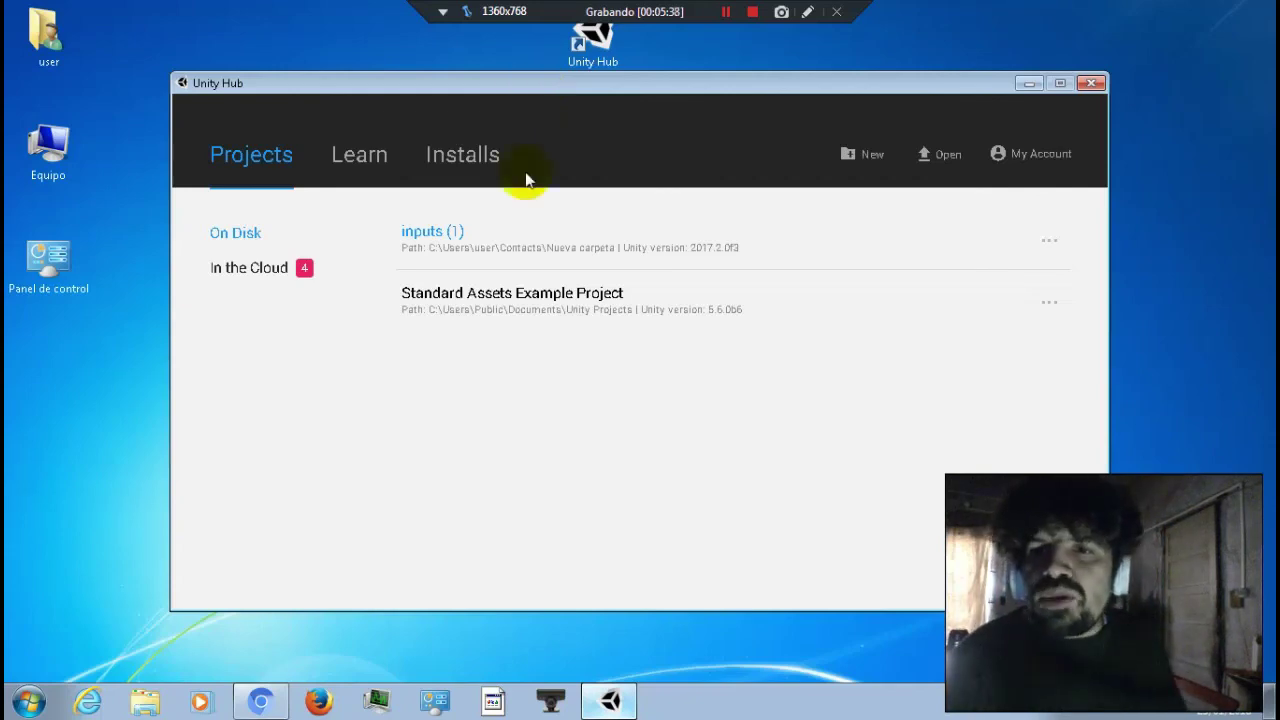
Step: Switch between the Learn and Projects pages, ending on the Installs page
{"action": "left_click", "coordinate": [335, 188]}
{"action": "left_click", "coordinate": [277, 174]}
{"action": "left_click", "coordinate": [370, 172]}
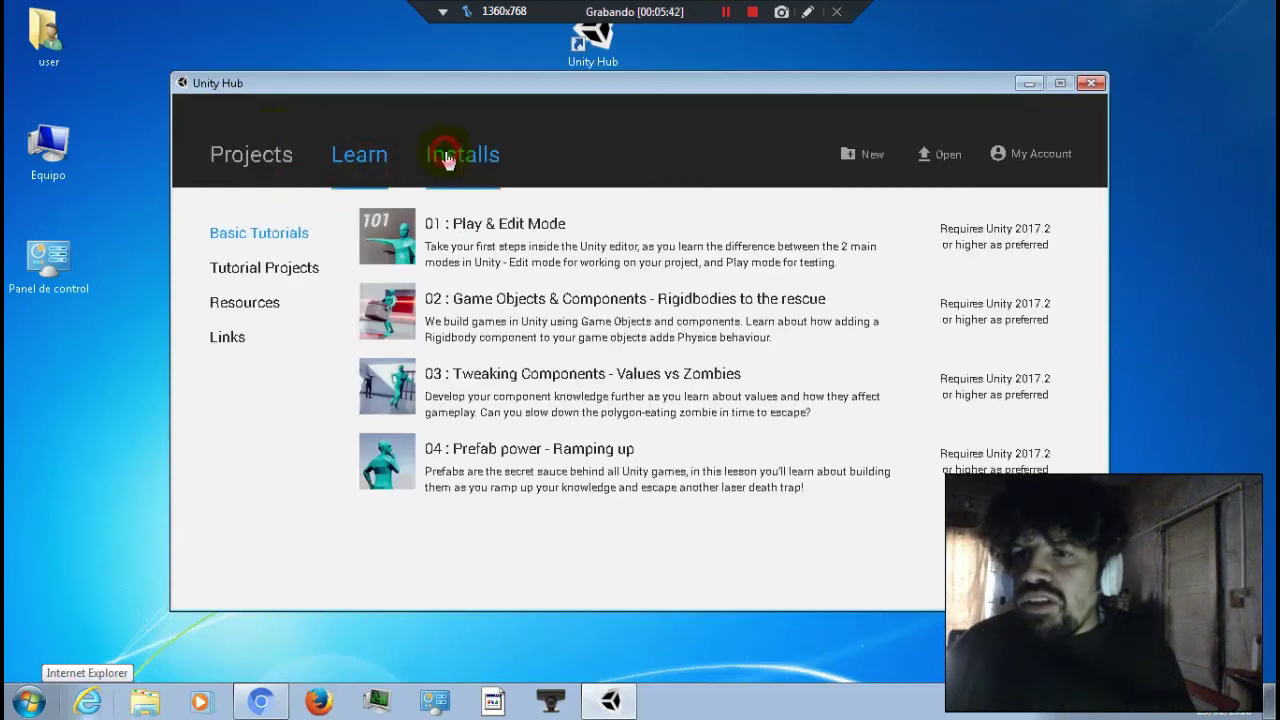
{"action": "left_click", "coordinate": [445, 152]}
Step: In Start > All Programs, expand and collapse the Unity and Unity 2017.2.0f3 (64-bit) folders, then close the menu
{"action": "left_click", "coordinate": [40, 708]}
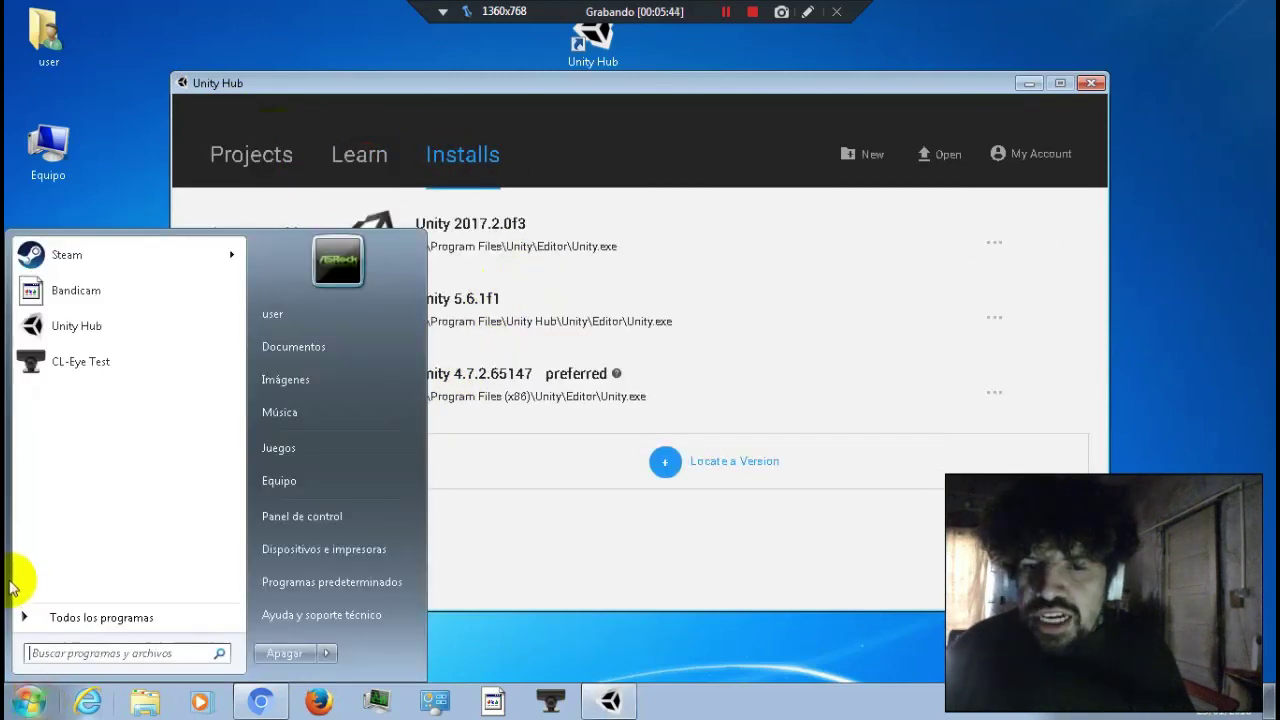
{"action": "left_click", "coordinate": [63, 608]}
{"action": "scroll", "coordinate": [67, 425], "scroll_direction": "down", "scroll_amount": 1}
{"action": "scroll", "coordinate": [67, 425], "scroll_direction": "down", "scroll_amount": 2}
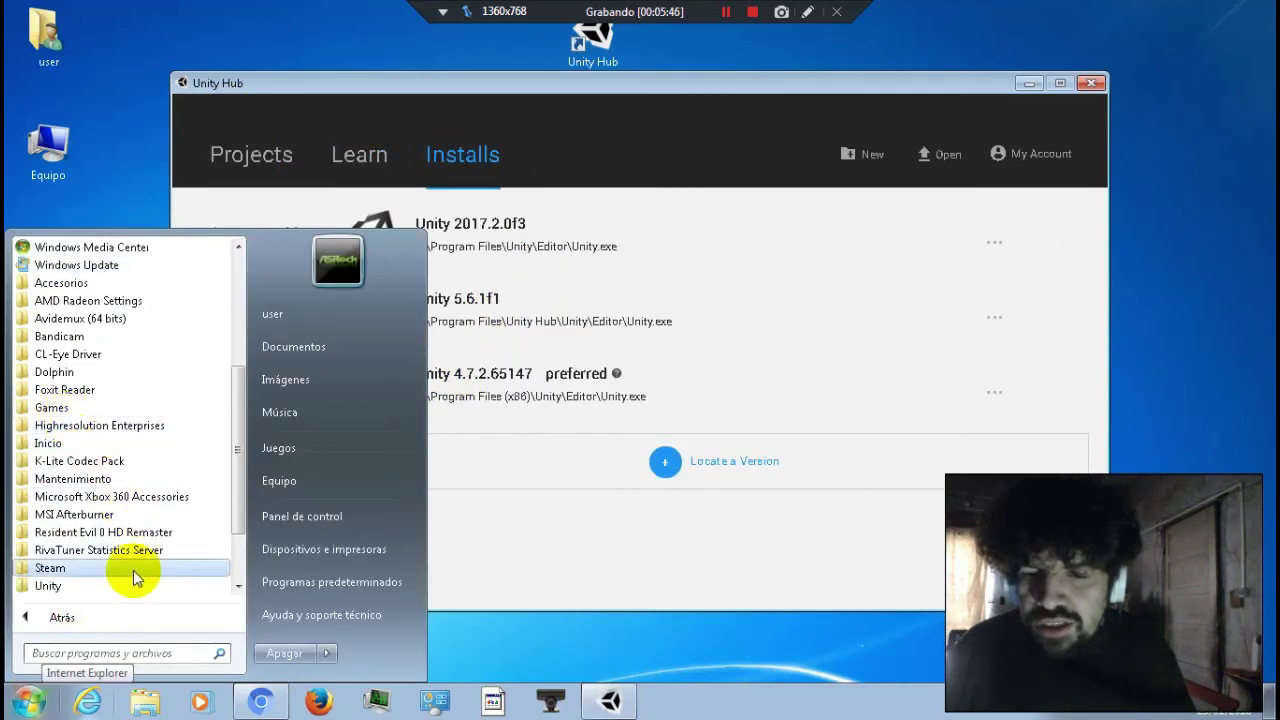
{"action": "left_click", "coordinate": [128, 586]}
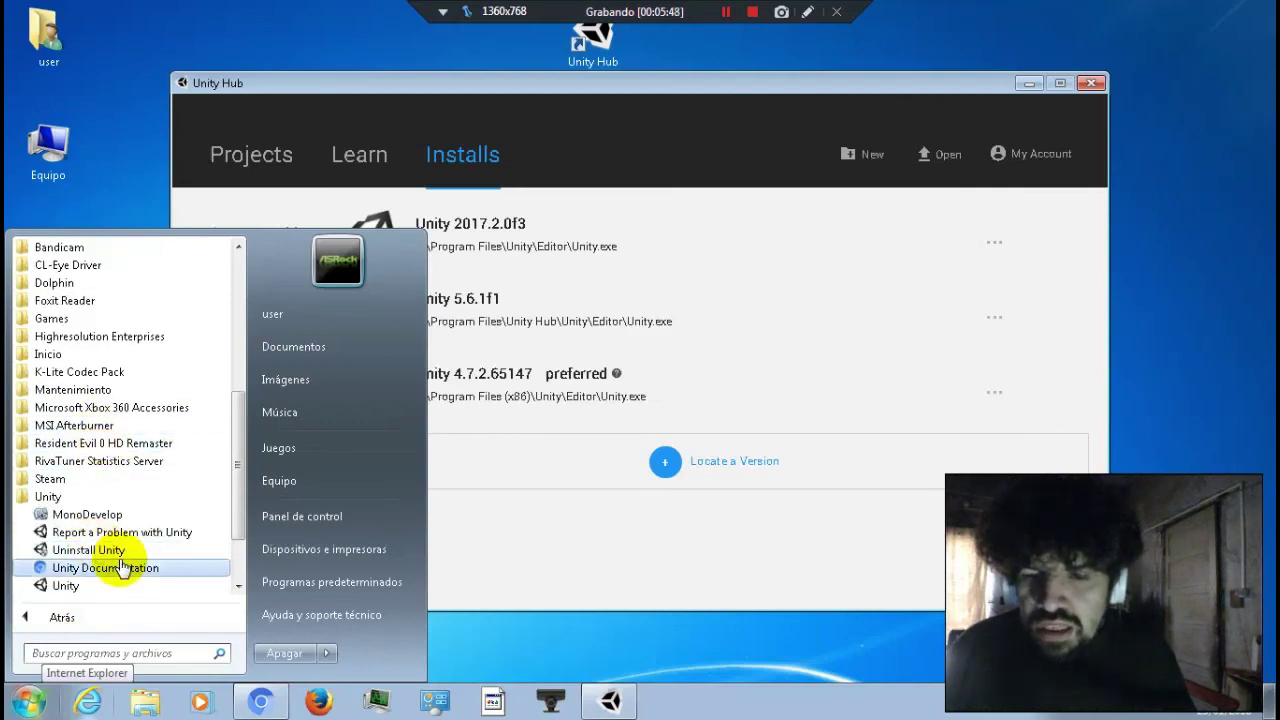
{"action": "scroll", "coordinate": [120, 578], "scroll_direction": "down", "scroll_amount": 1}
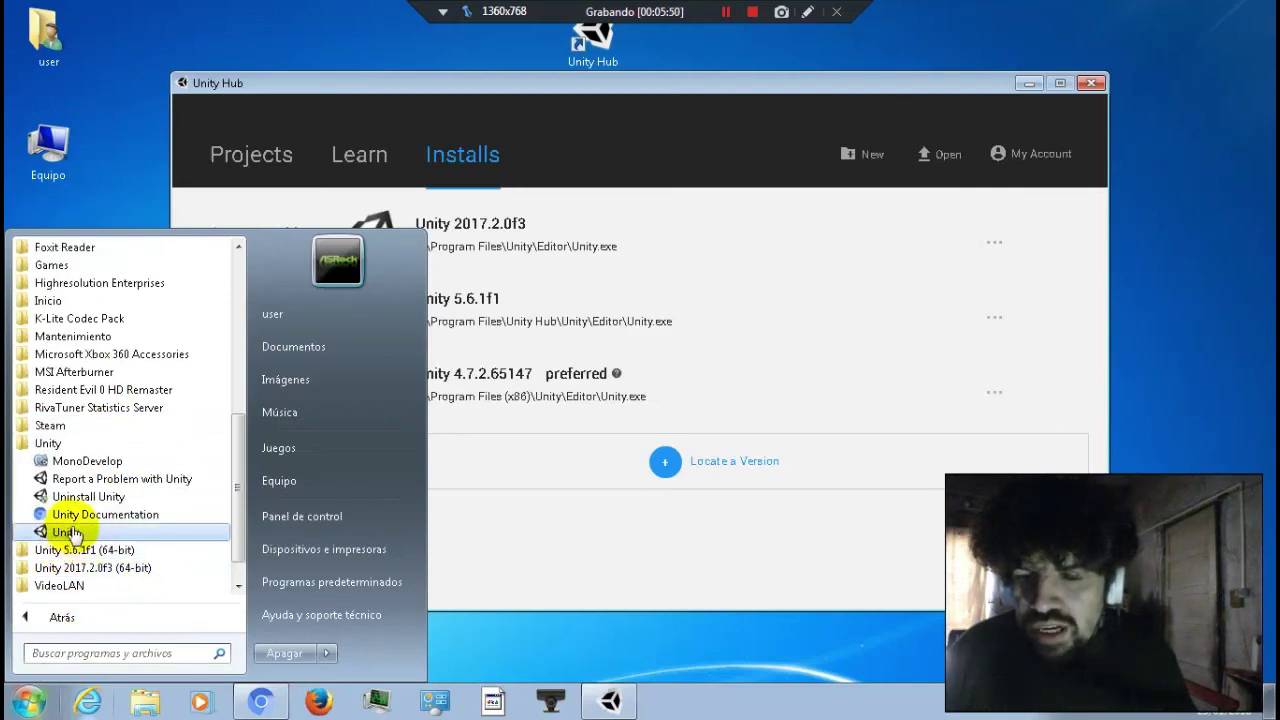
{"action": "left_click", "coordinate": [48, 442]}
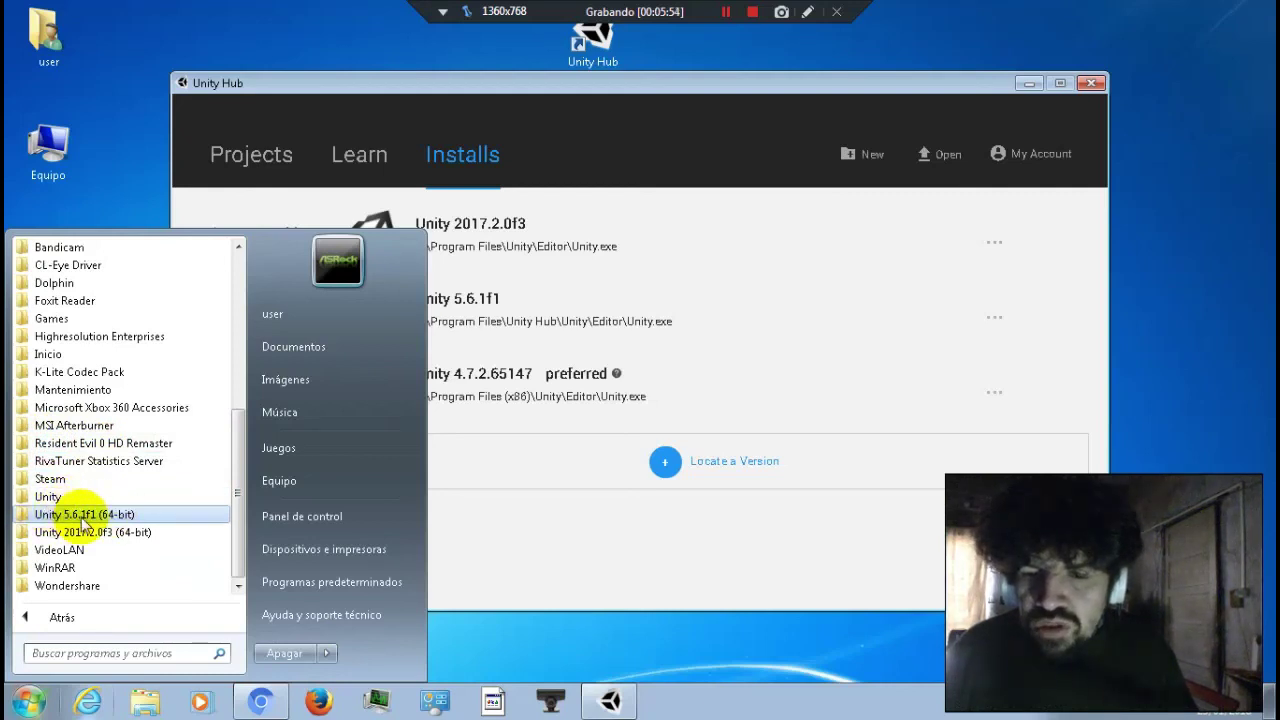
{"action": "left_click", "coordinate": [86, 531]}
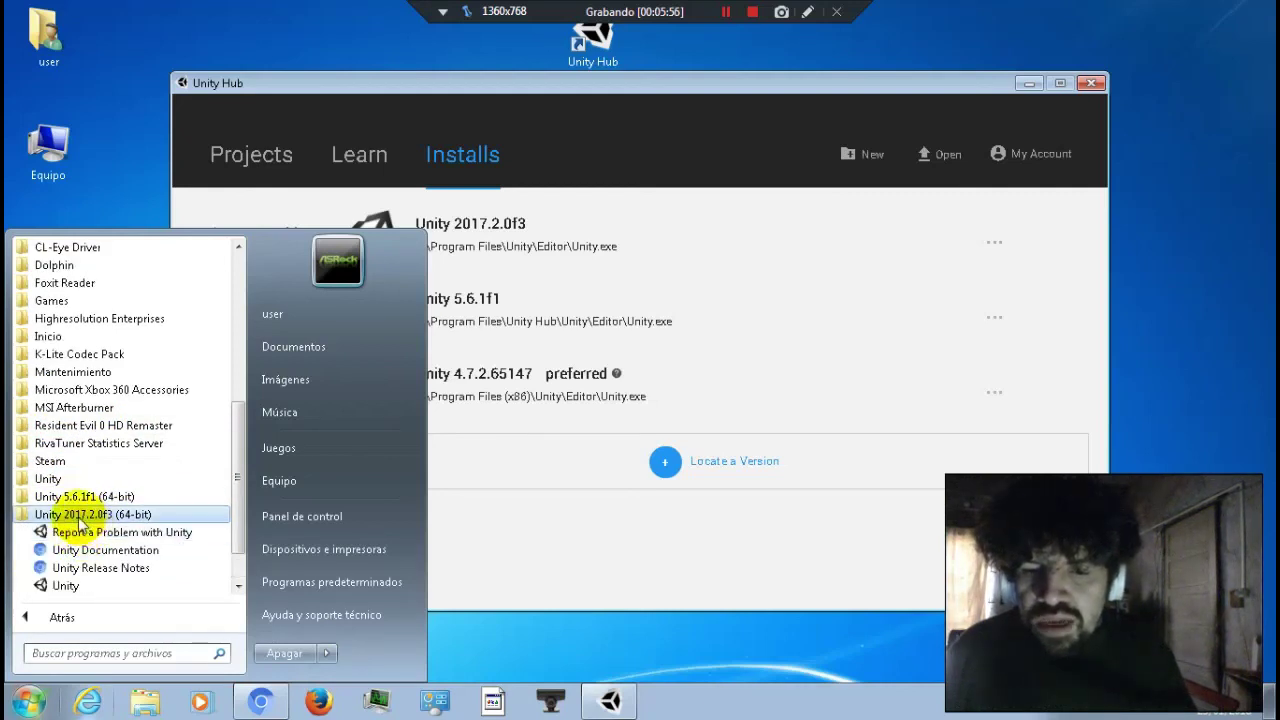
{"action": "left_click", "coordinate": [80, 515]}
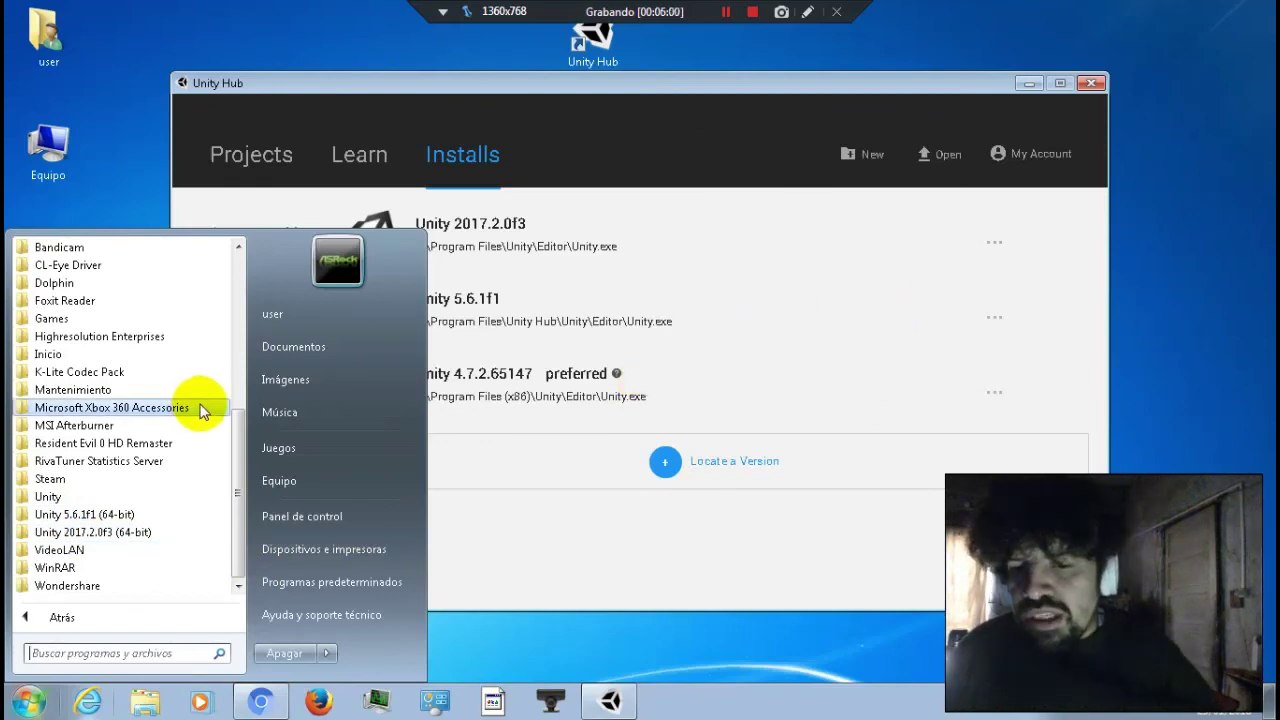
{"action": "left_click", "coordinate": [563, 537]}
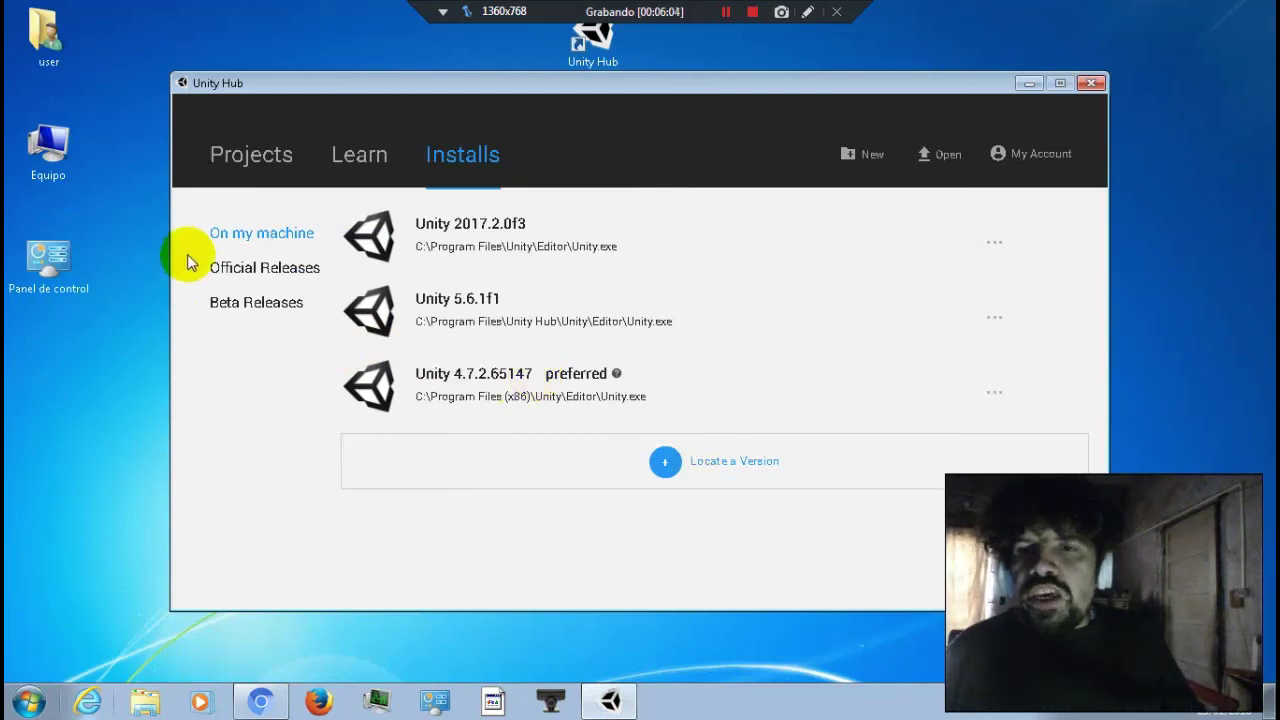
Step: Open Equipo > C: > Archivos de programa > Unity > Editor and look through it
{"action": "double_click", "coordinate": [86, 146]}
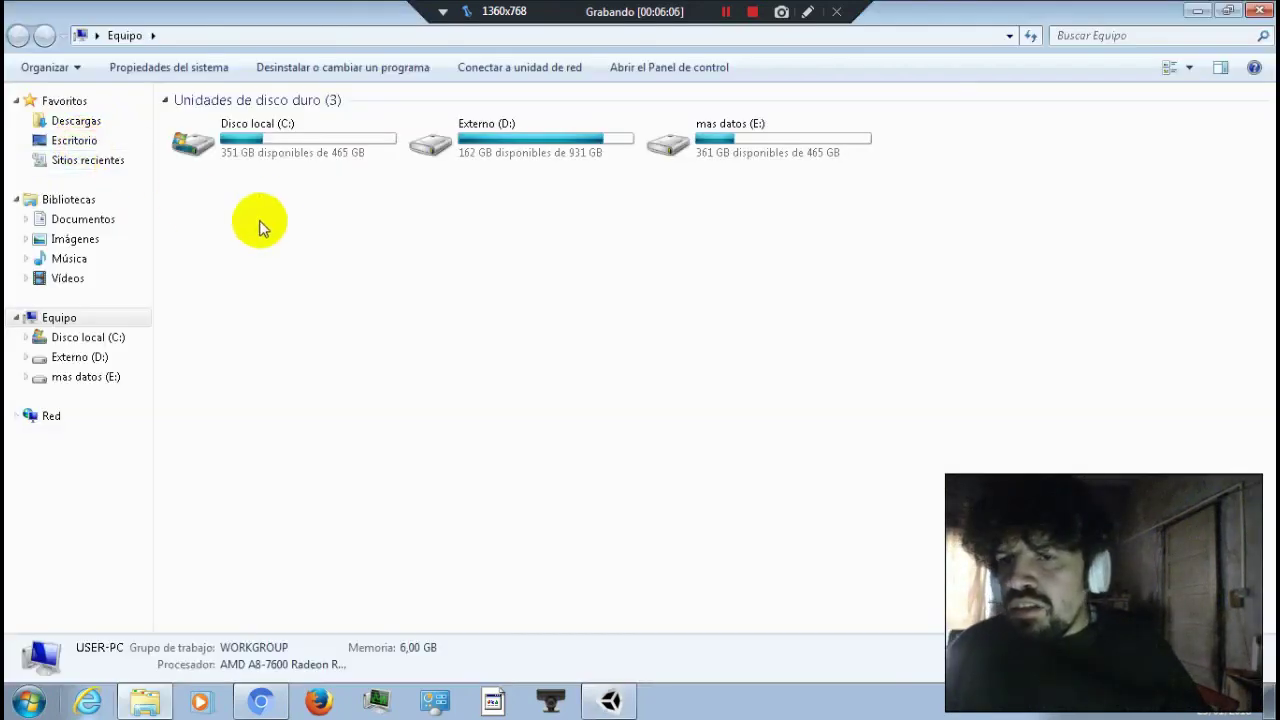
{"action": "double_click", "coordinate": [284, 172]}
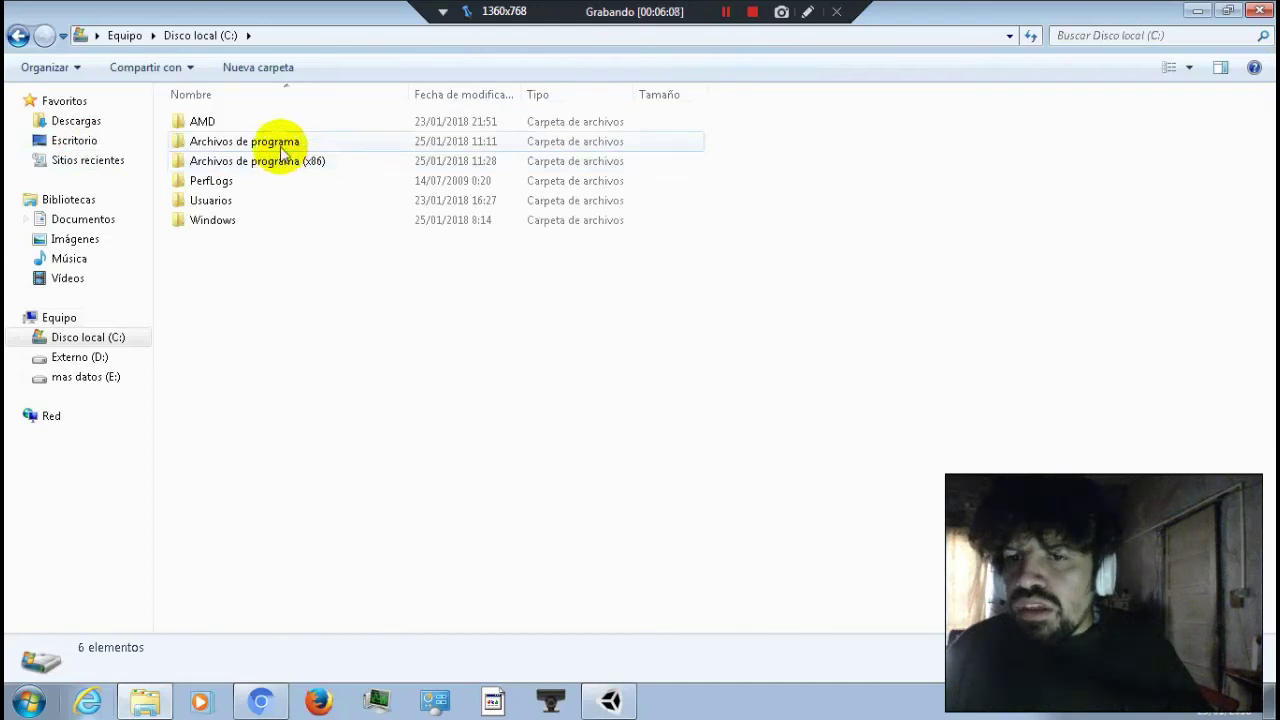
{"action": "double_click", "coordinate": [285, 141]}
{"action": "double_click", "coordinate": [226, 380]}
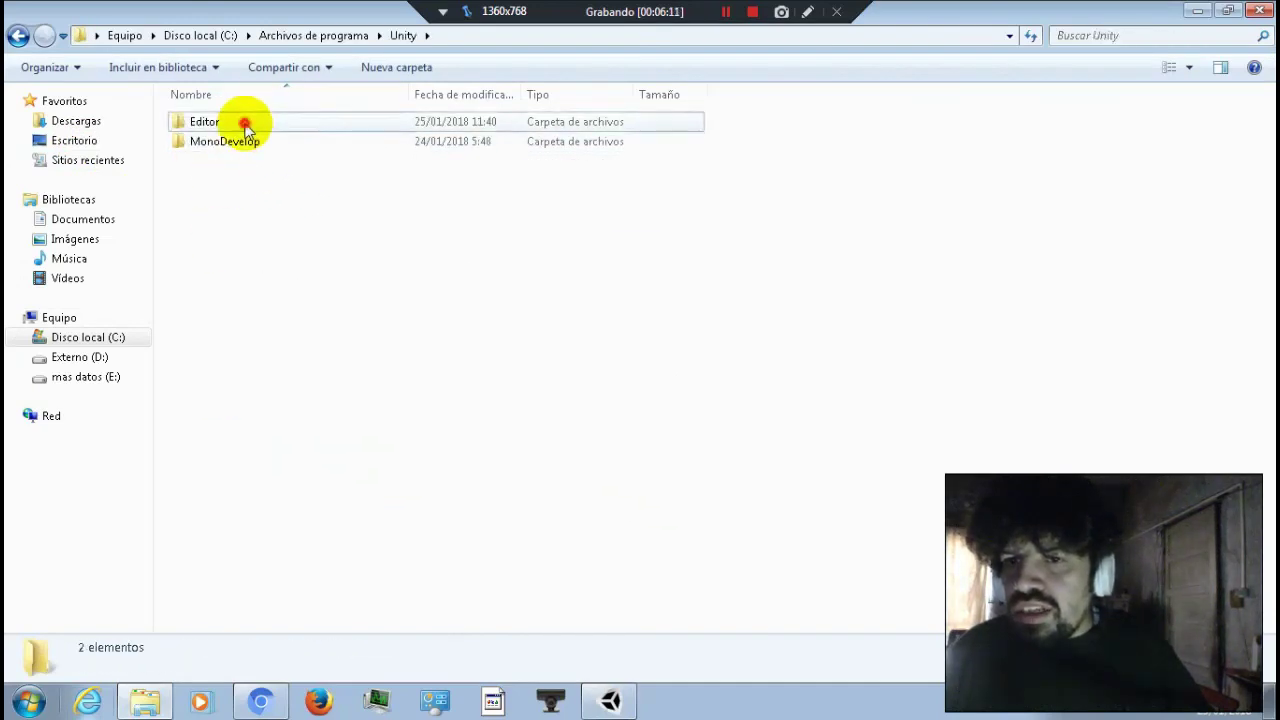
{"action": "double_click", "coordinate": [243, 123]}
{"action": "scroll", "coordinate": [428, 400], "scroll_direction": "down", "scroll_amount": 2}
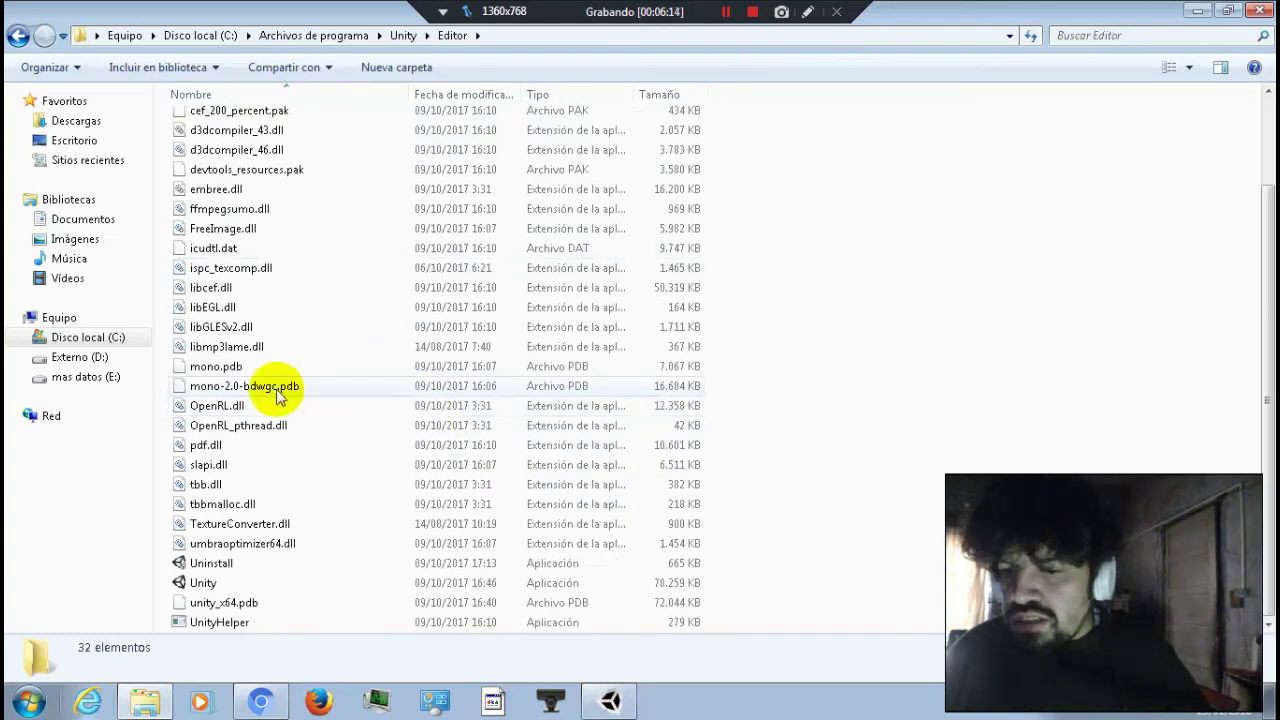
{"action": "scroll", "coordinate": [470, 190], "scroll_direction": "up", "scroll_amount": 2}
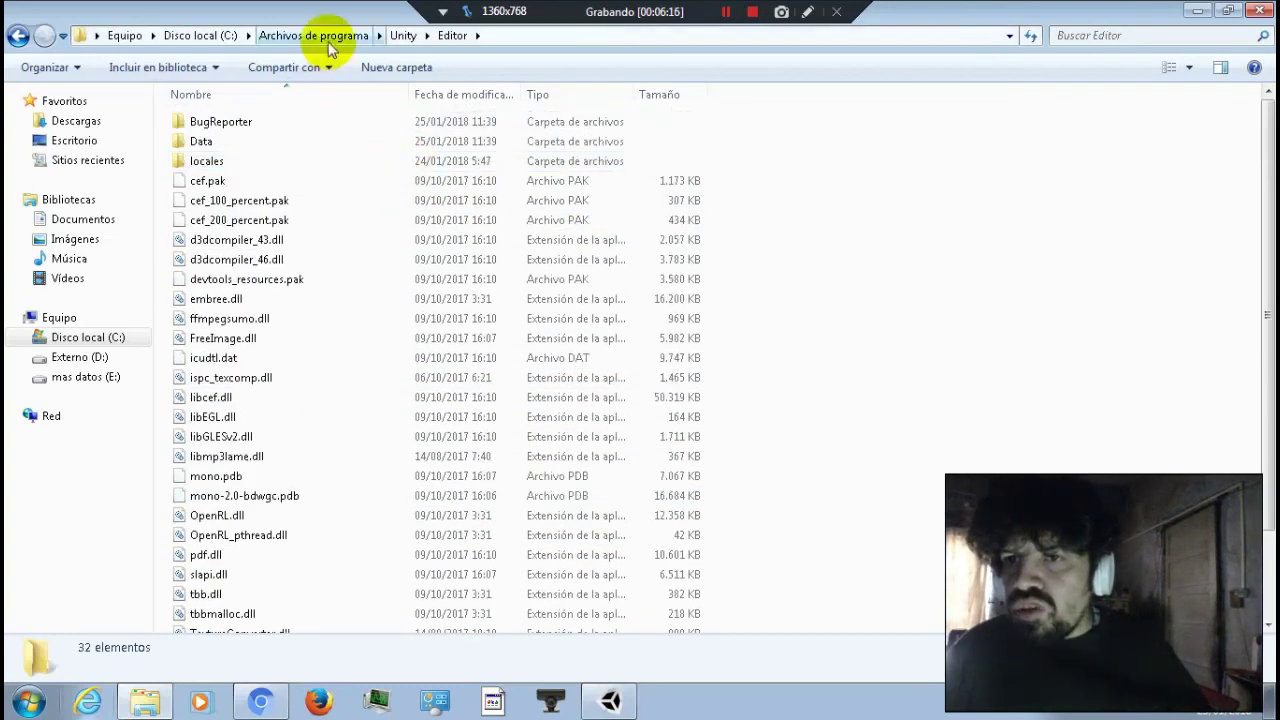
Step: Inspect the Unity Hub > Unity > Editor folder, then return to Archivos de programa
{"action": "left_click", "coordinate": [343, 35]}
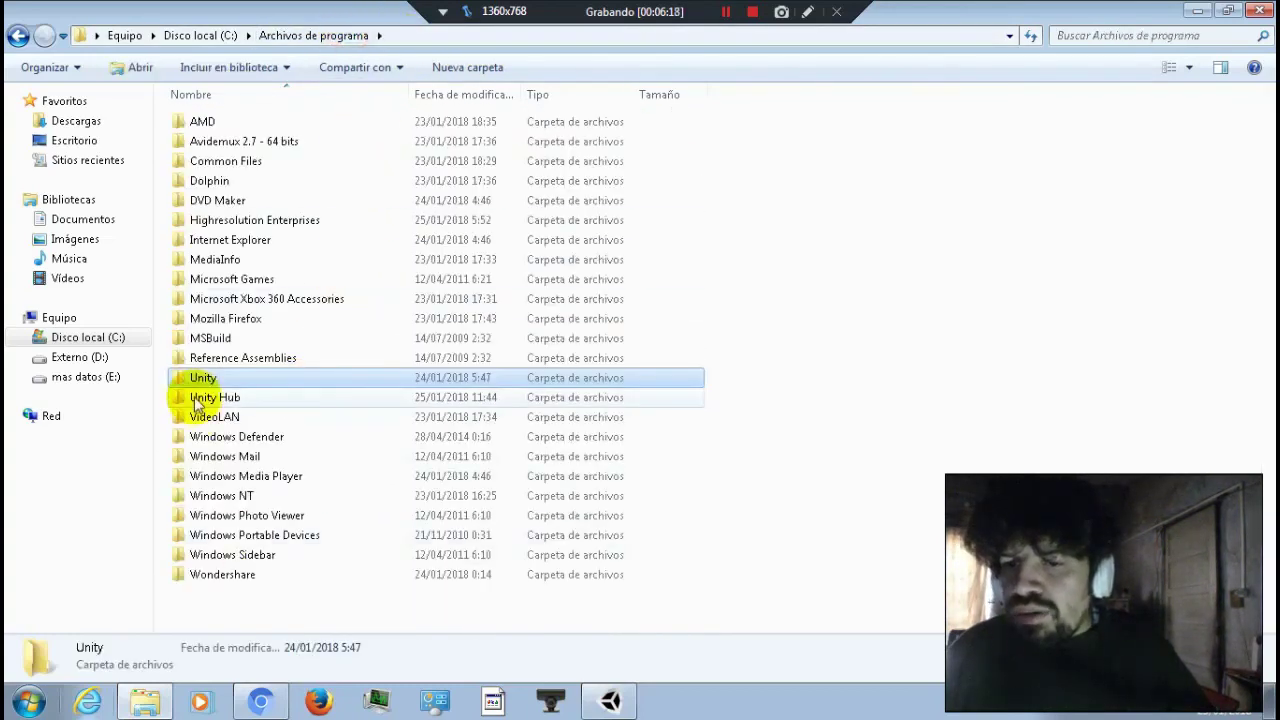
{"action": "double_click", "coordinate": [195, 394]}
{"action": "scroll", "coordinate": [230, 190], "scroll_direction": "down", "scroll_amount": 1}
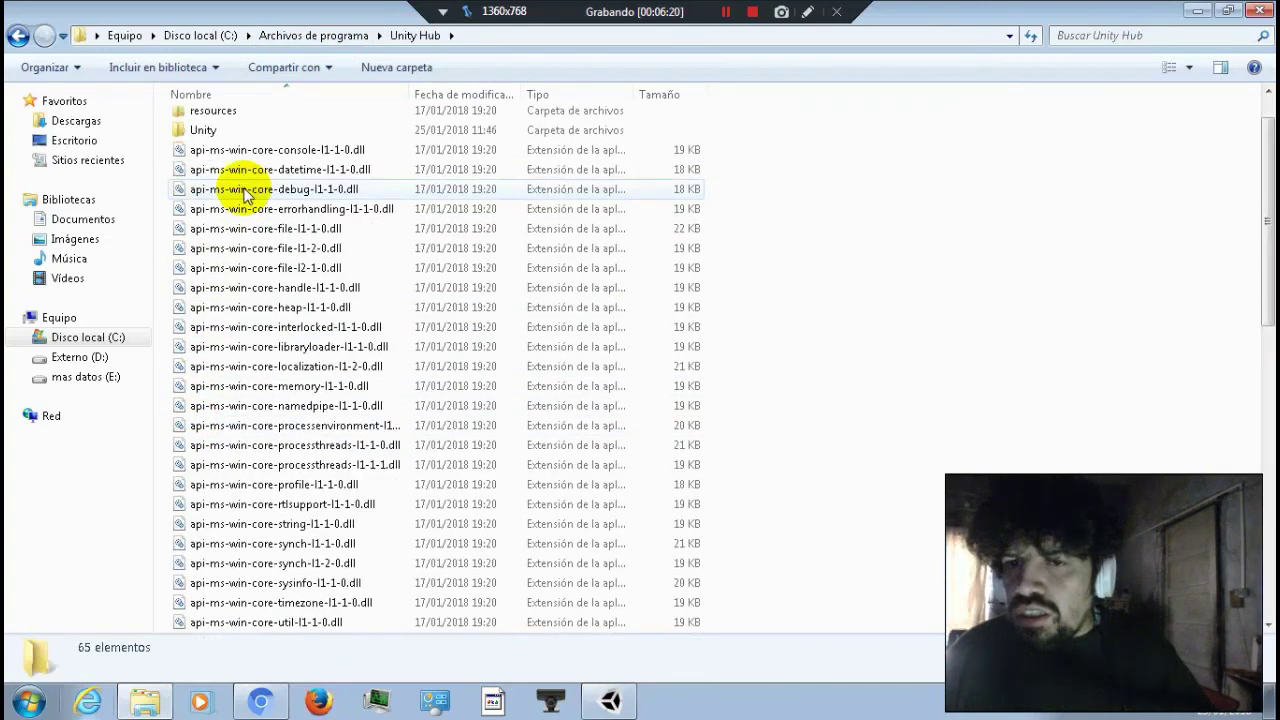
{"action": "scroll", "coordinate": [243, 185], "scroll_direction": "up", "scroll_amount": 1}
{"action": "double_click", "coordinate": [243, 183]}
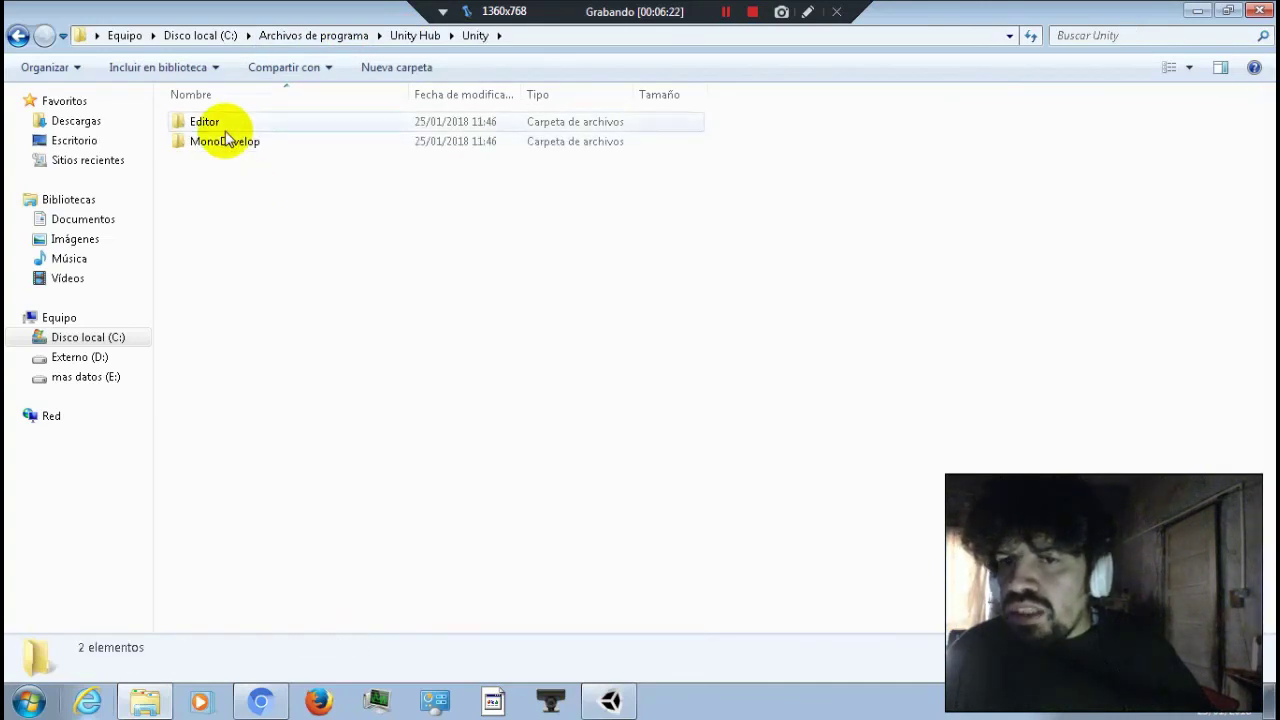
{"action": "double_click", "coordinate": [215, 122]}
{"action": "left_click", "coordinate": [337, 37]}
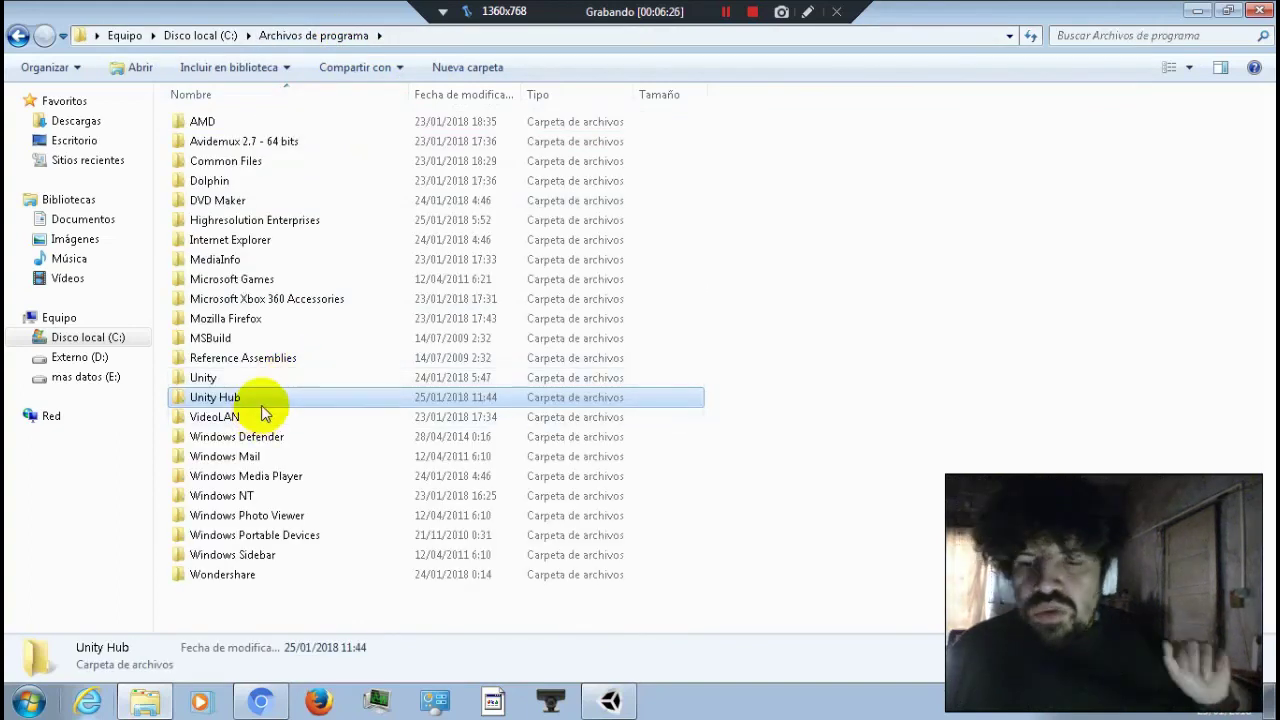
{"action": "mouse_move", "coordinate": [265, 412]}
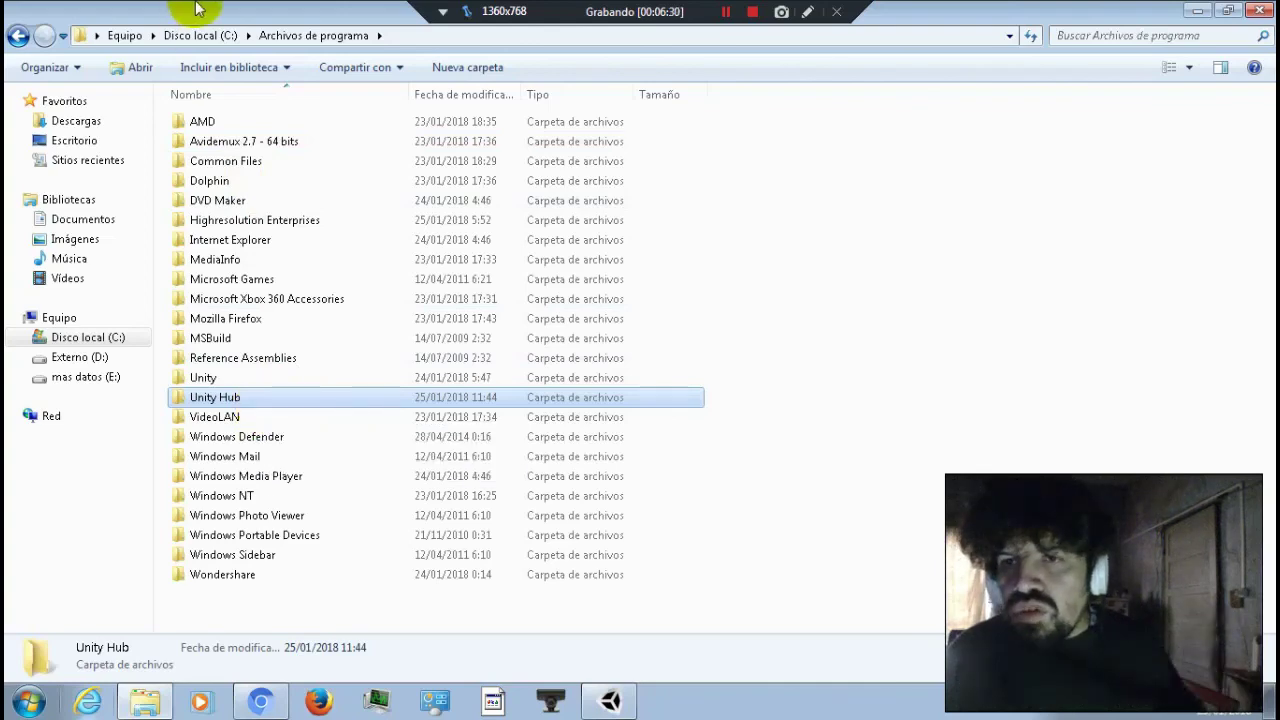
Step: View the Editor folder under Archivos de programa (x86) > Unity, then return to C: and minimize Explorer
{"action": "left_click", "coordinate": [200, 35]}
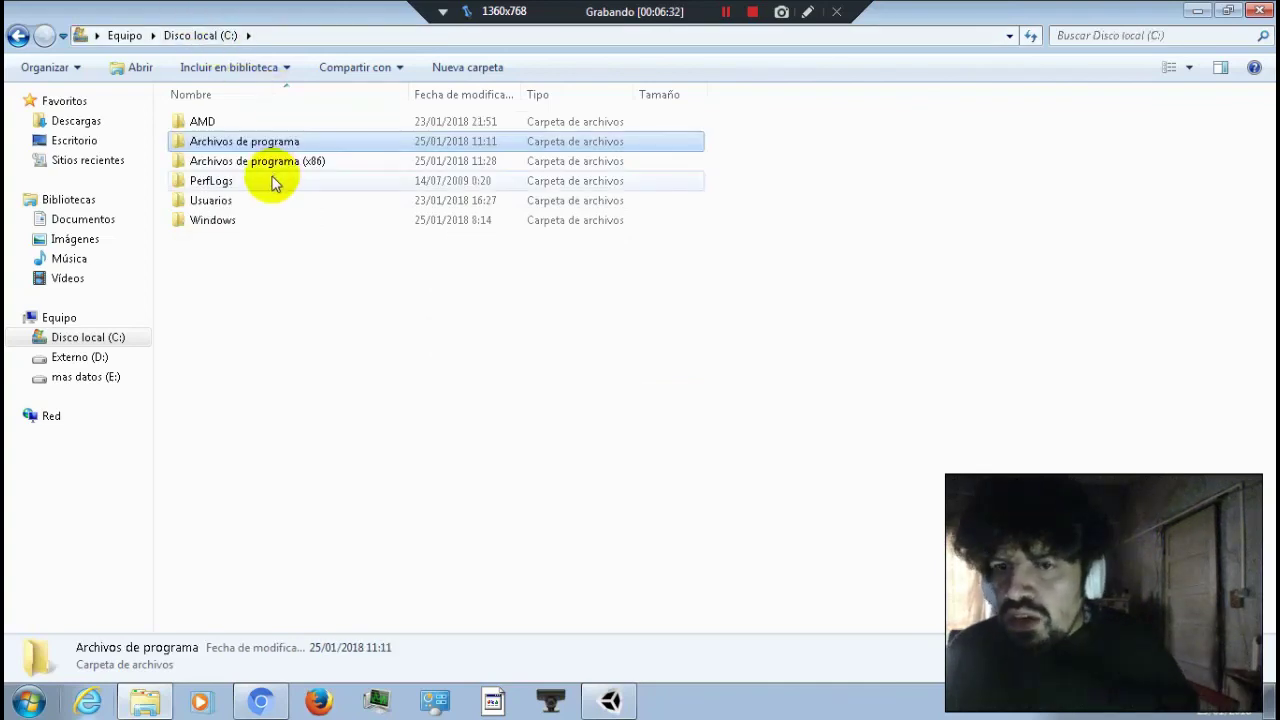
{"action": "double_click", "coordinate": [263, 161]}
{"action": "scroll", "coordinate": [296, 430], "scroll_direction": "down", "scroll_amount": 2}
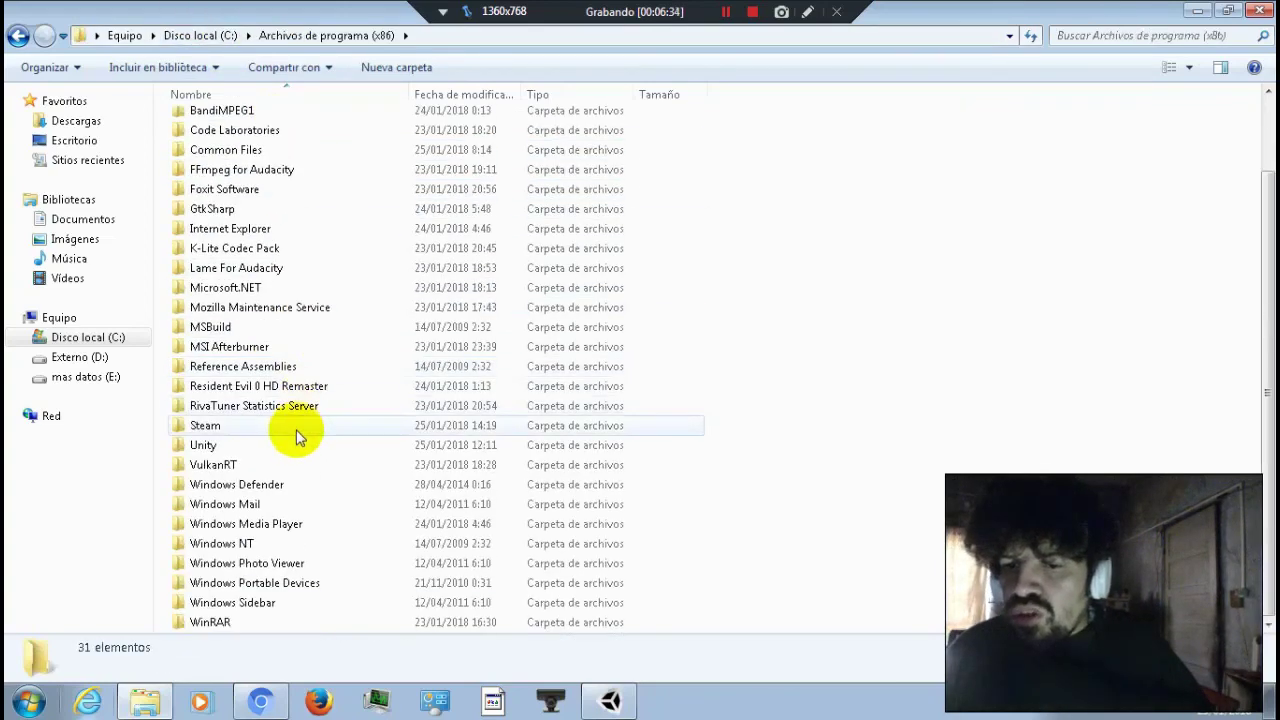
{"action": "double_click", "coordinate": [292, 436]}
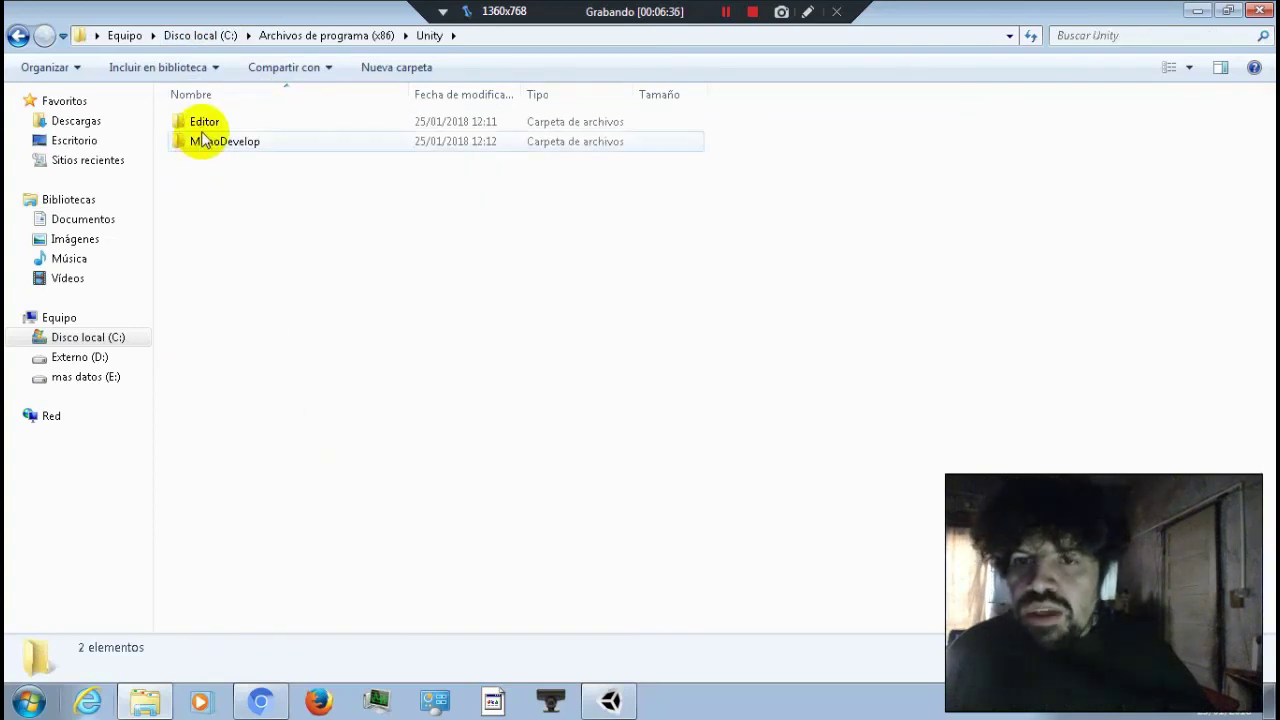
{"action": "left_click", "coordinate": [205, 140]}
{"action": "double_click", "coordinate": [200, 122]}
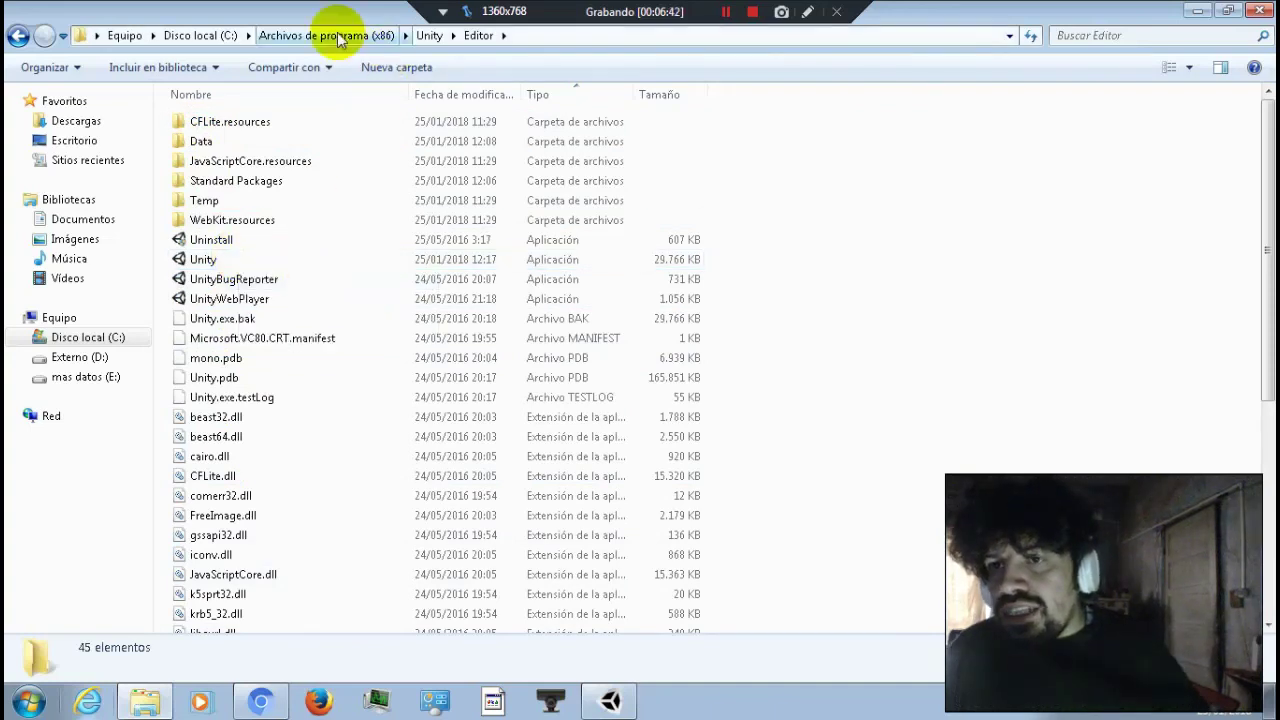
{"action": "left_click", "coordinate": [215, 38]}
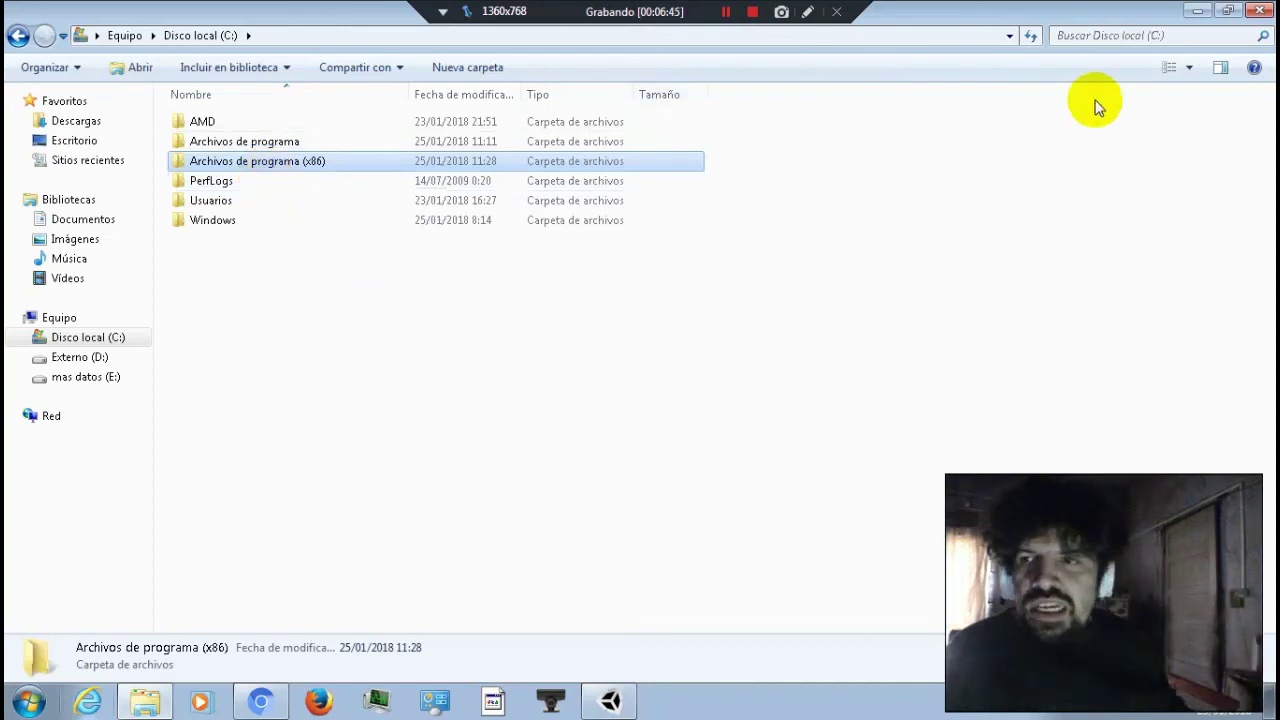
{"action": "left_click", "coordinate": [1228, 10]}
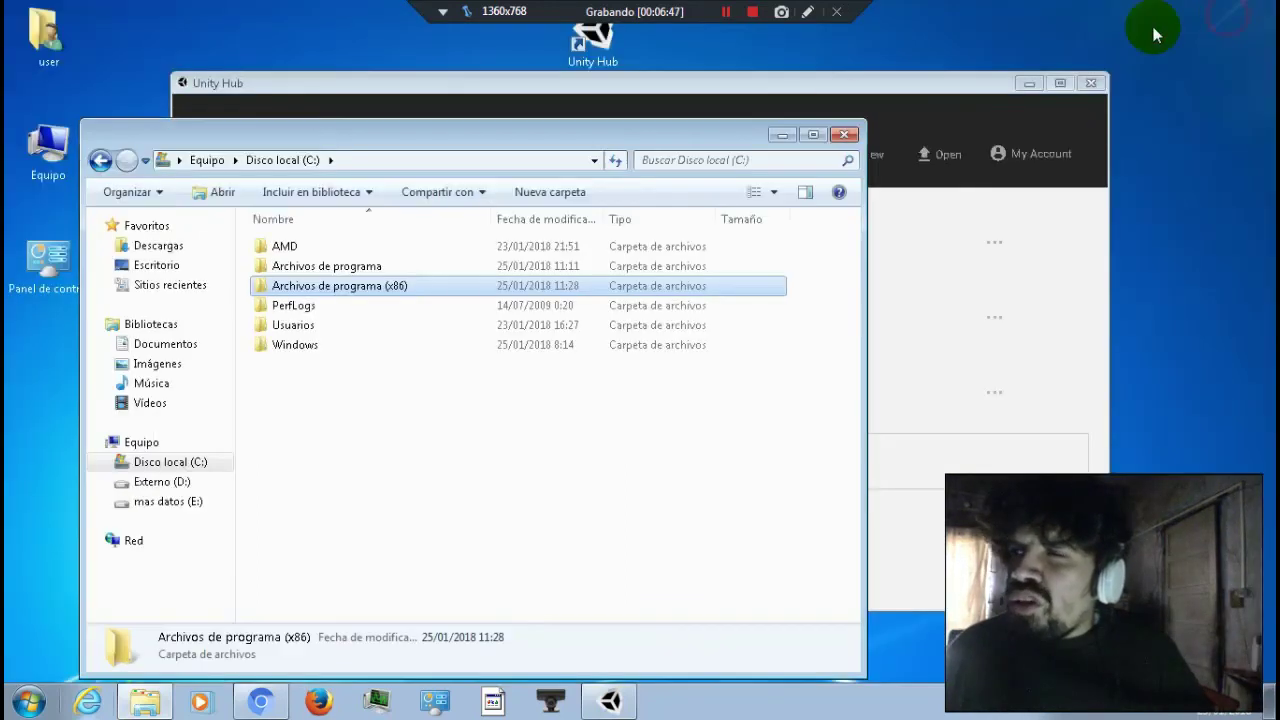
Step: Close the Explorer window to reveal Unity Hub's On my machine installs list
{"action": "left_click", "coordinate": [845, 134]}
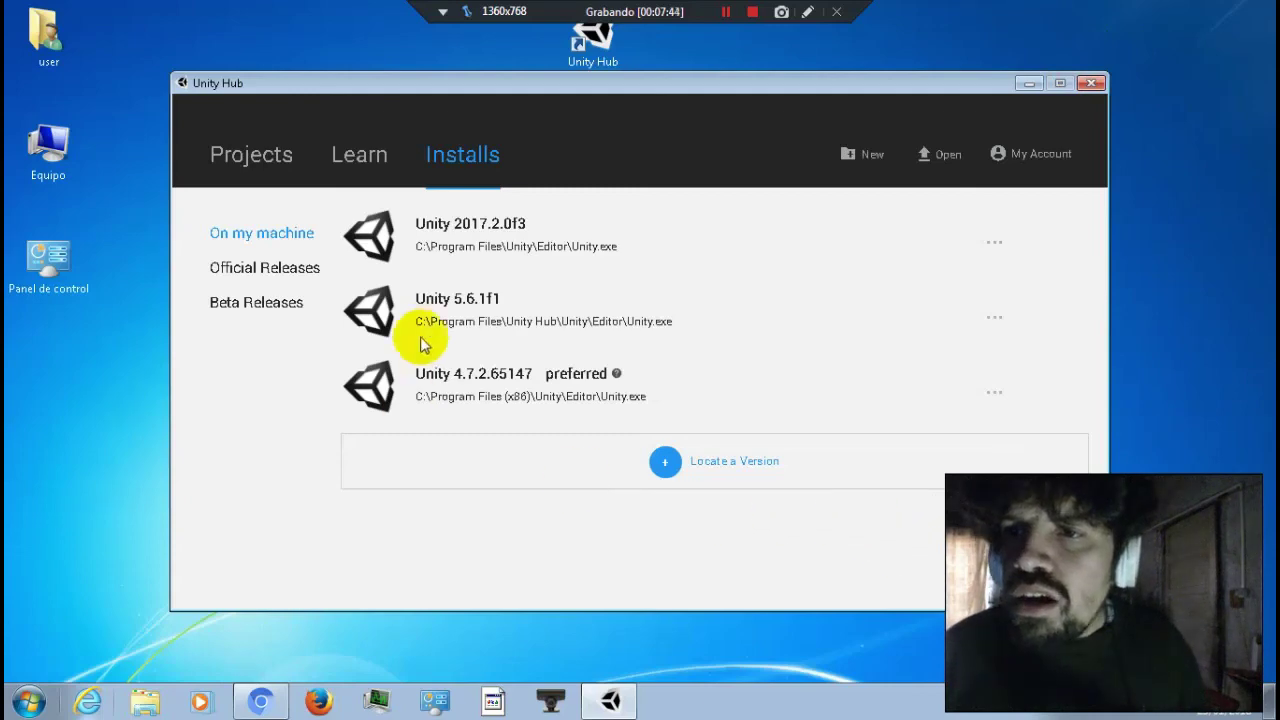
Step: Browse Learn, the cloud and on-disk Projects lists, then Installs' Beta Releases list
{"action": "left_click", "coordinate": [385, 168]}
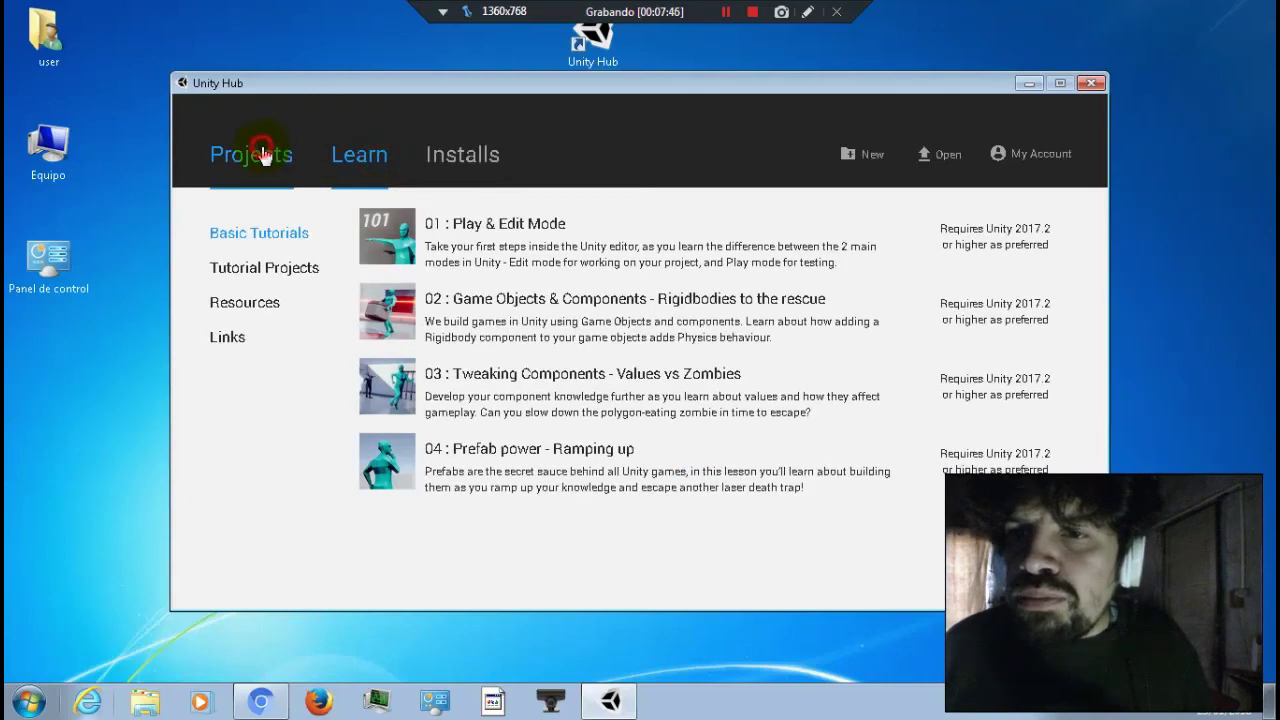
{"action": "left_click", "coordinate": [263, 153]}
{"action": "left_click", "coordinate": [265, 269]}
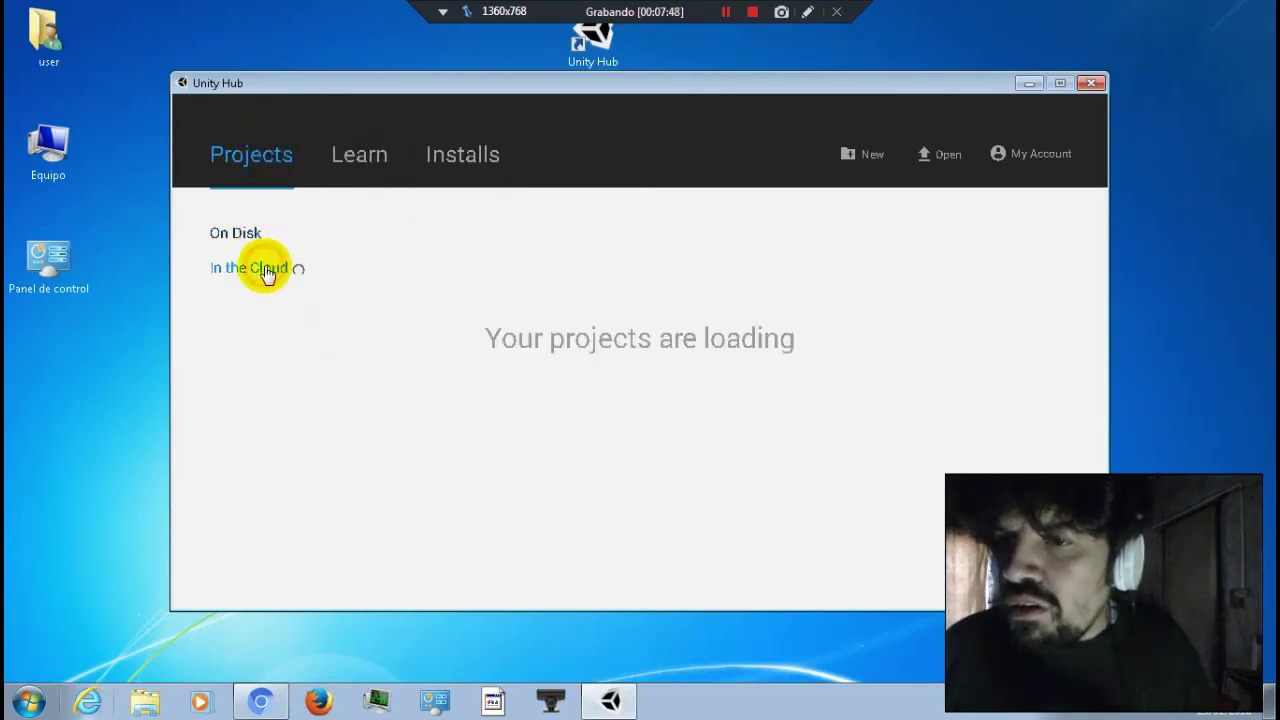
{"action": "left_click", "coordinate": [238, 226]}
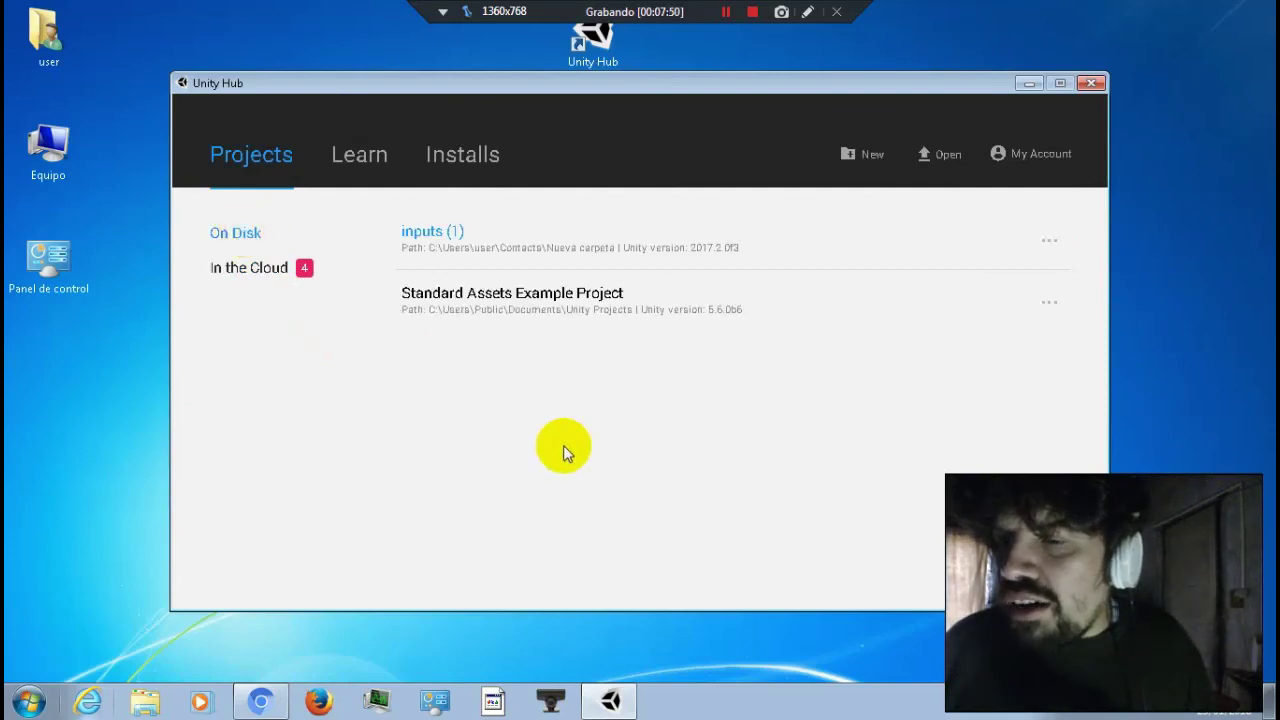
{"action": "left_click", "coordinate": [433, 157]}
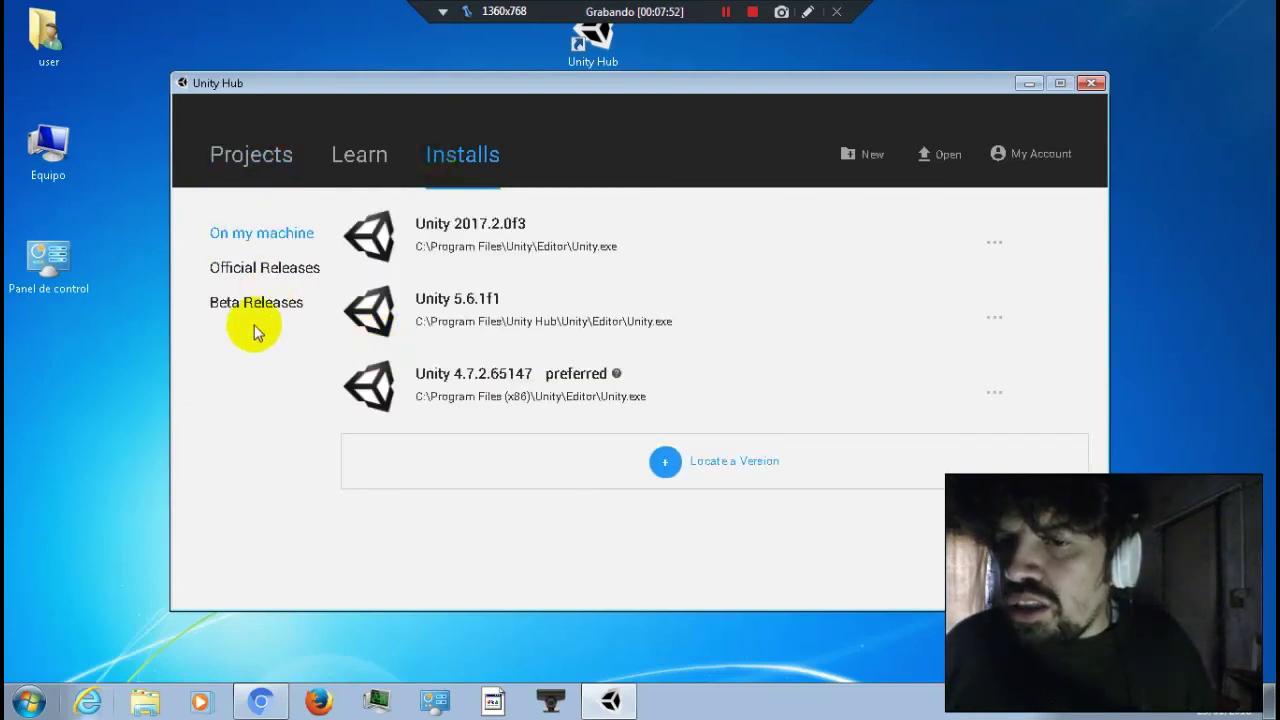
{"action": "left_click", "coordinate": [256, 314]}
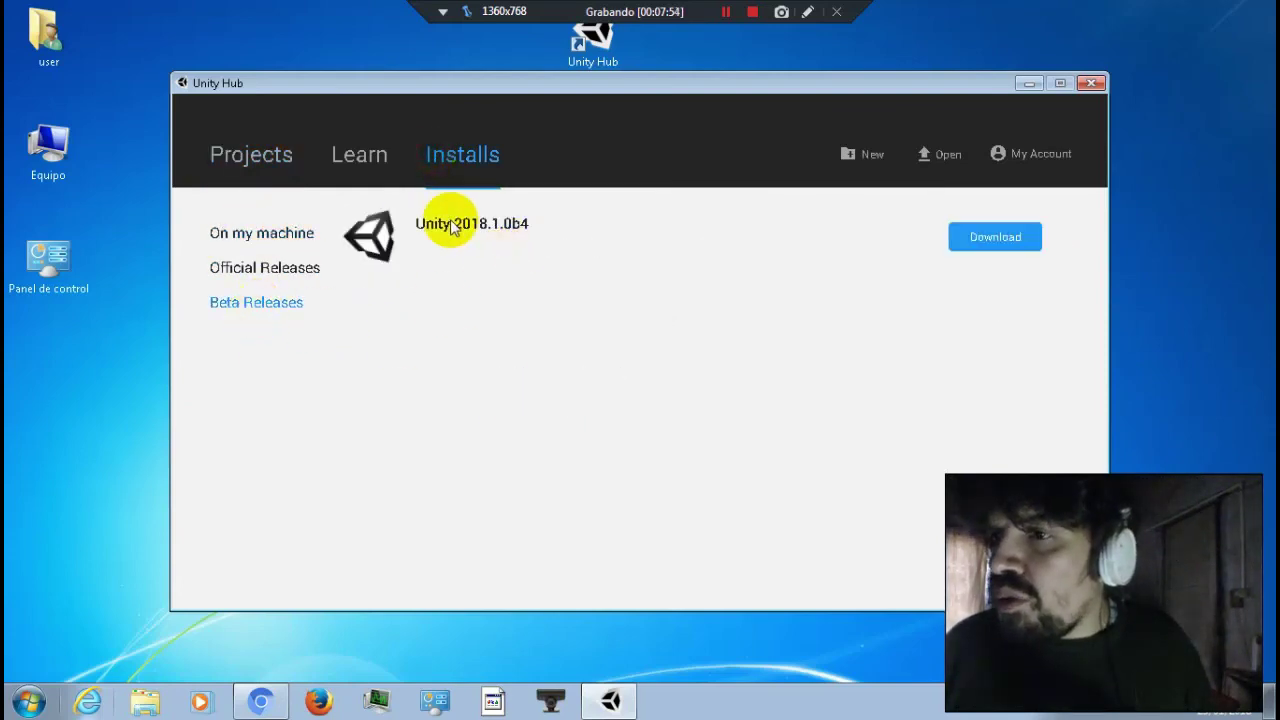
Step: Download Unity 2018.1.0b4 with Android, Linux and WebGL Build Support added
{"action": "left_click", "coordinate": [984, 242]}
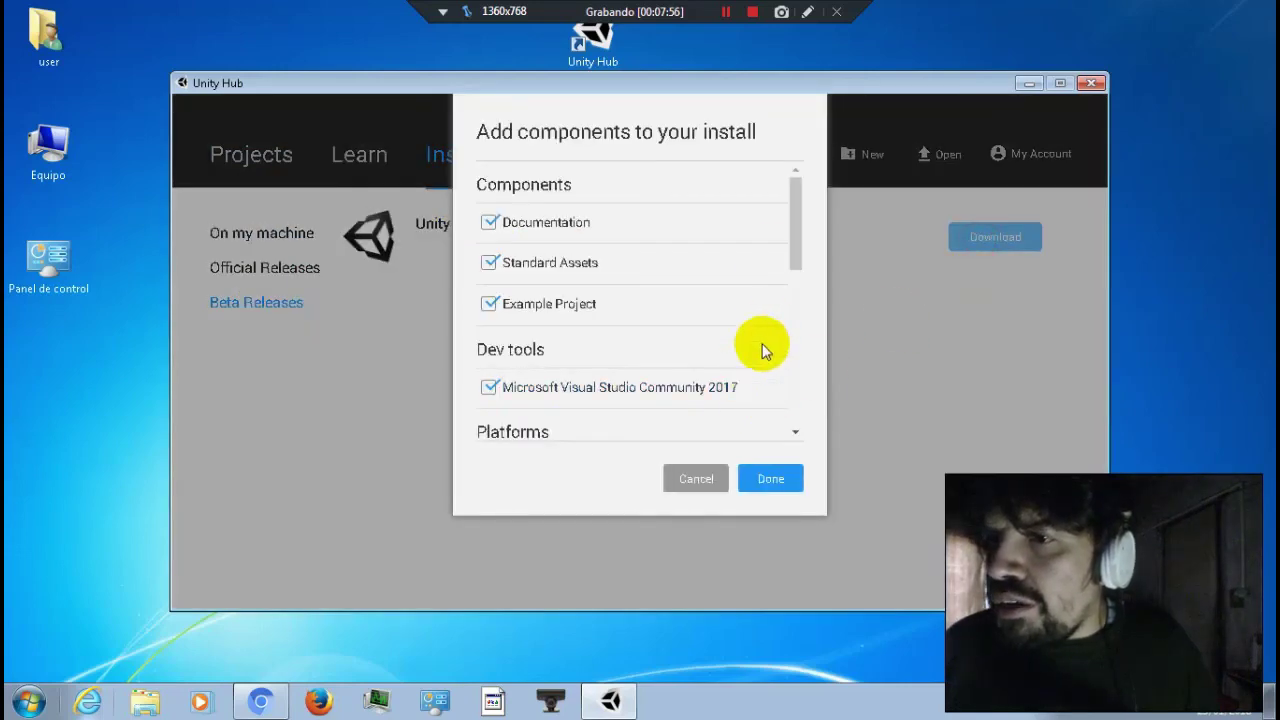
{"action": "mouse_move", "coordinate": [798, 239]}
{"action": "left_mouse_down"}
{"action": "mouse_move", "coordinate": [797, 306]}
{"action": "mouse_move", "coordinate": [780, 204]}
{"action": "mouse_move", "coordinate": [794, 409]}
{"action": "left_mouse_up"}
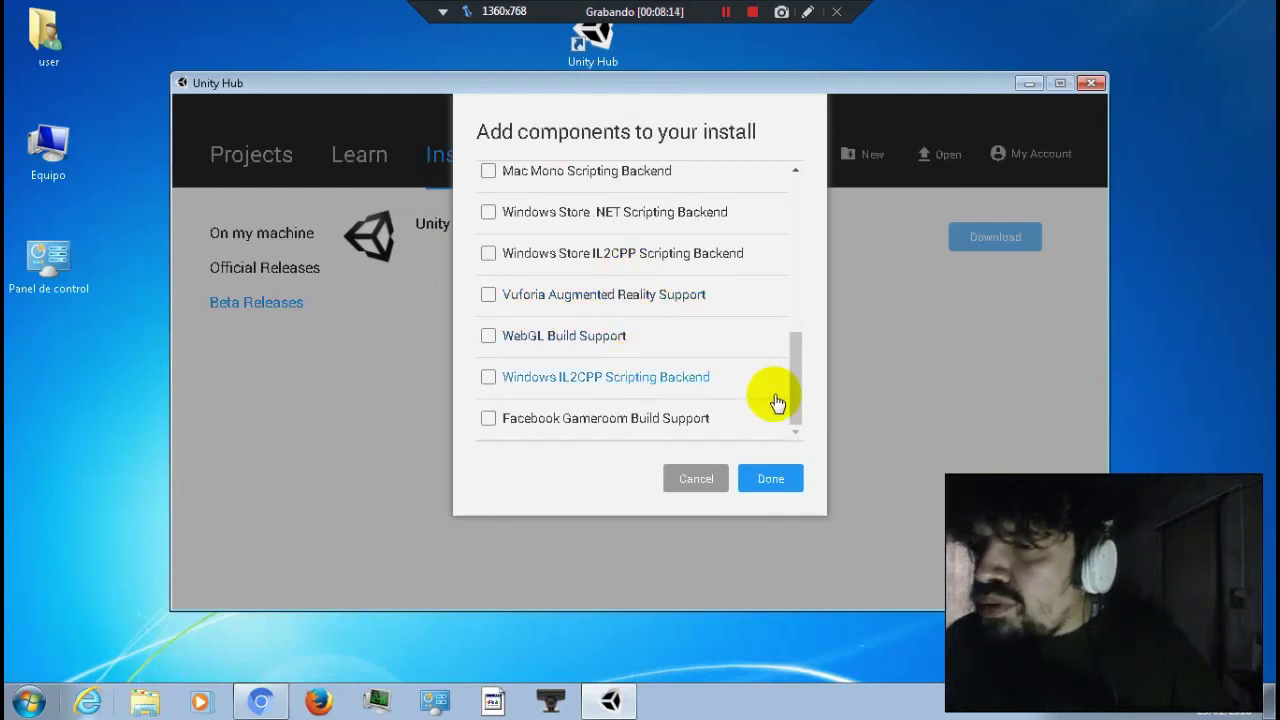
{"action": "scroll", "coordinate": [778, 402], "scroll_direction": "up", "scroll_amount": 2}
{"action": "scroll", "coordinate": [778, 402], "scroll_direction": "up", "scroll_amount": 2}
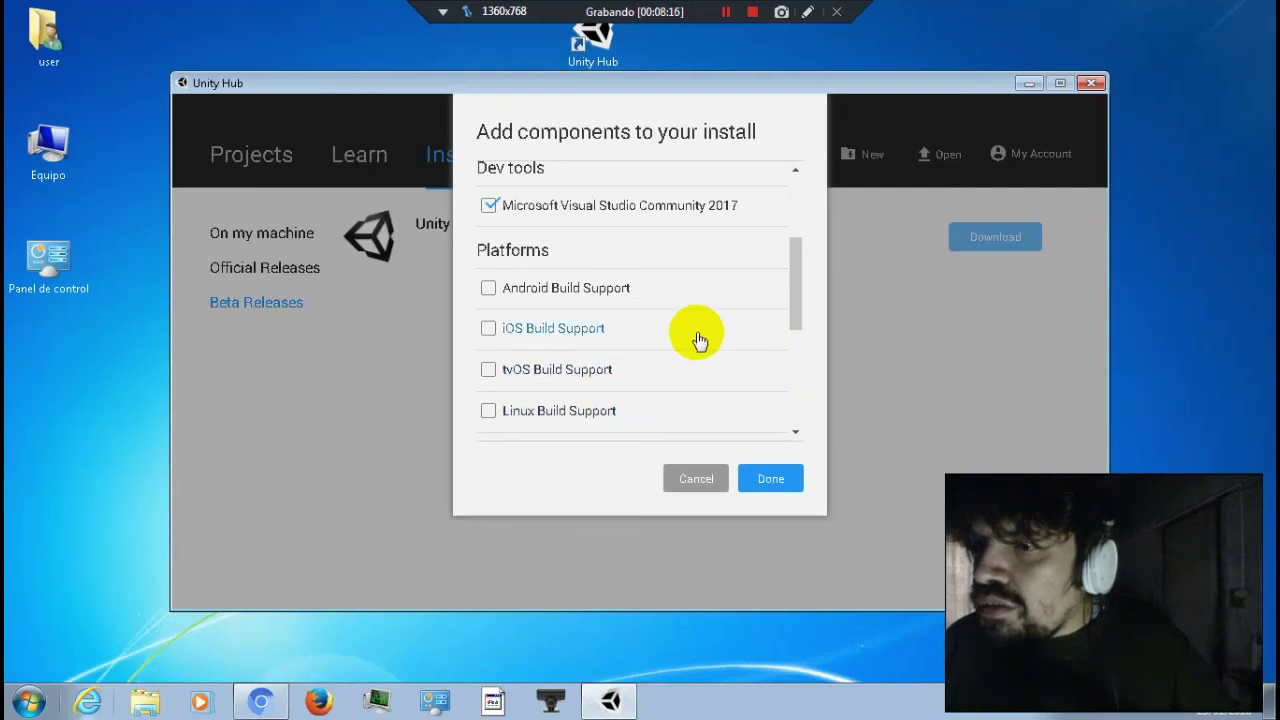
{"action": "left_click", "coordinate": [630, 297]}
{"action": "scroll", "coordinate": [653, 298], "scroll_direction": "down", "scroll_amount": 2}
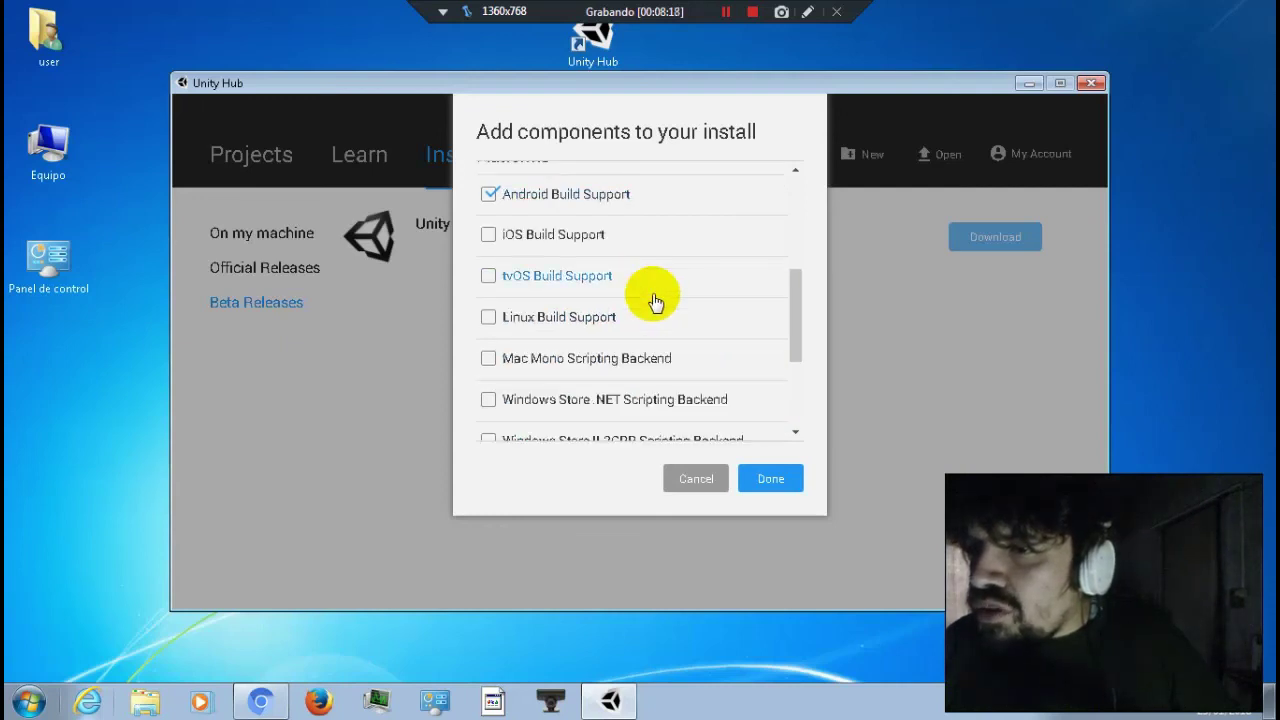
{"action": "left_click", "coordinate": [570, 318]}
{"action": "scroll", "coordinate": [640, 313], "scroll_direction": "down", "scroll_amount": 1}
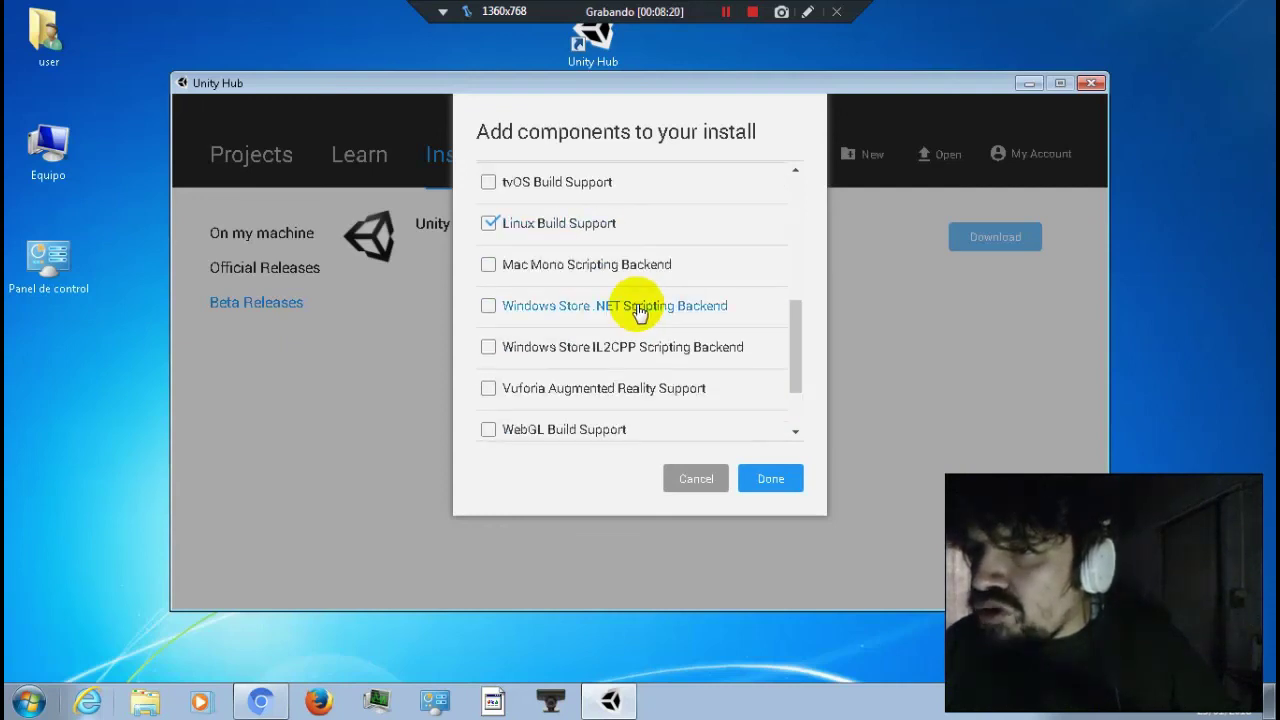
{"action": "scroll", "coordinate": [640, 311], "scroll_direction": "down", "scroll_amount": 1}
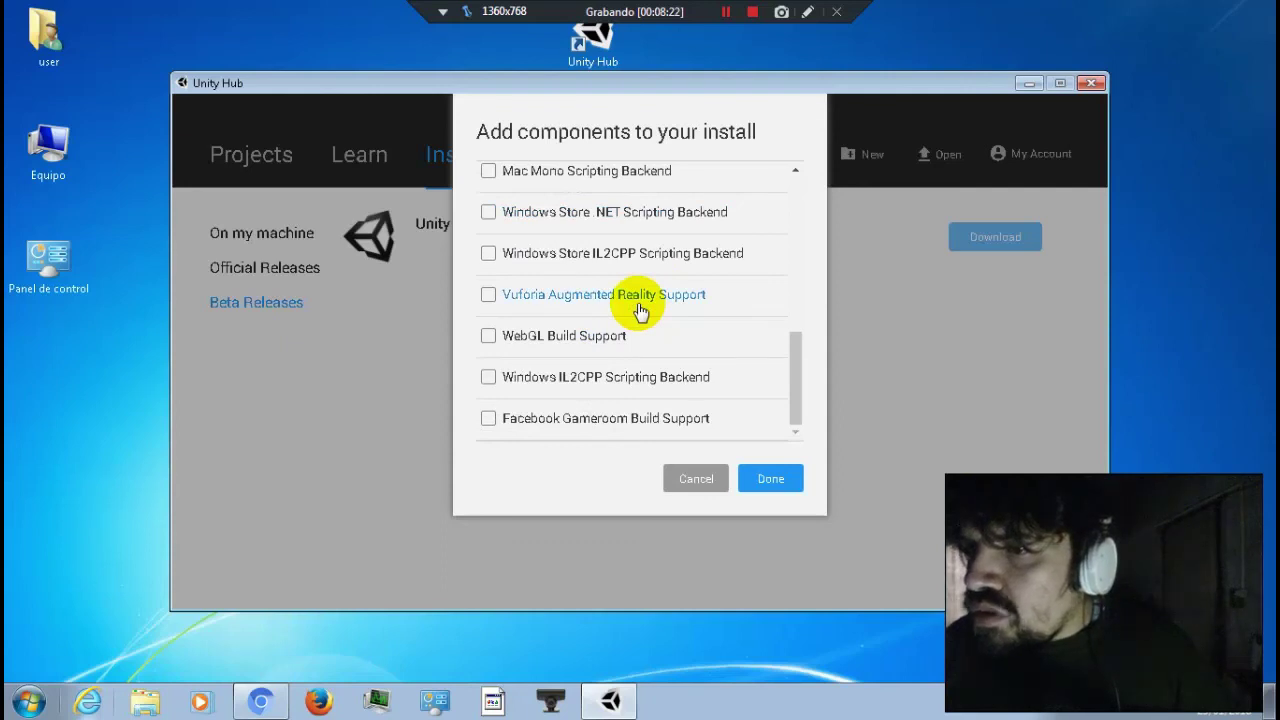
{"action": "left_click", "coordinate": [535, 337]}
{"action": "scroll", "coordinate": [640, 354], "scroll_direction": "up", "scroll_amount": 1}
{"action": "scroll", "coordinate": [652, 345], "scroll_direction": "up", "scroll_amount": 4}
{"action": "scroll", "coordinate": [652, 345], "scroll_direction": "up", "scroll_amount": 1}
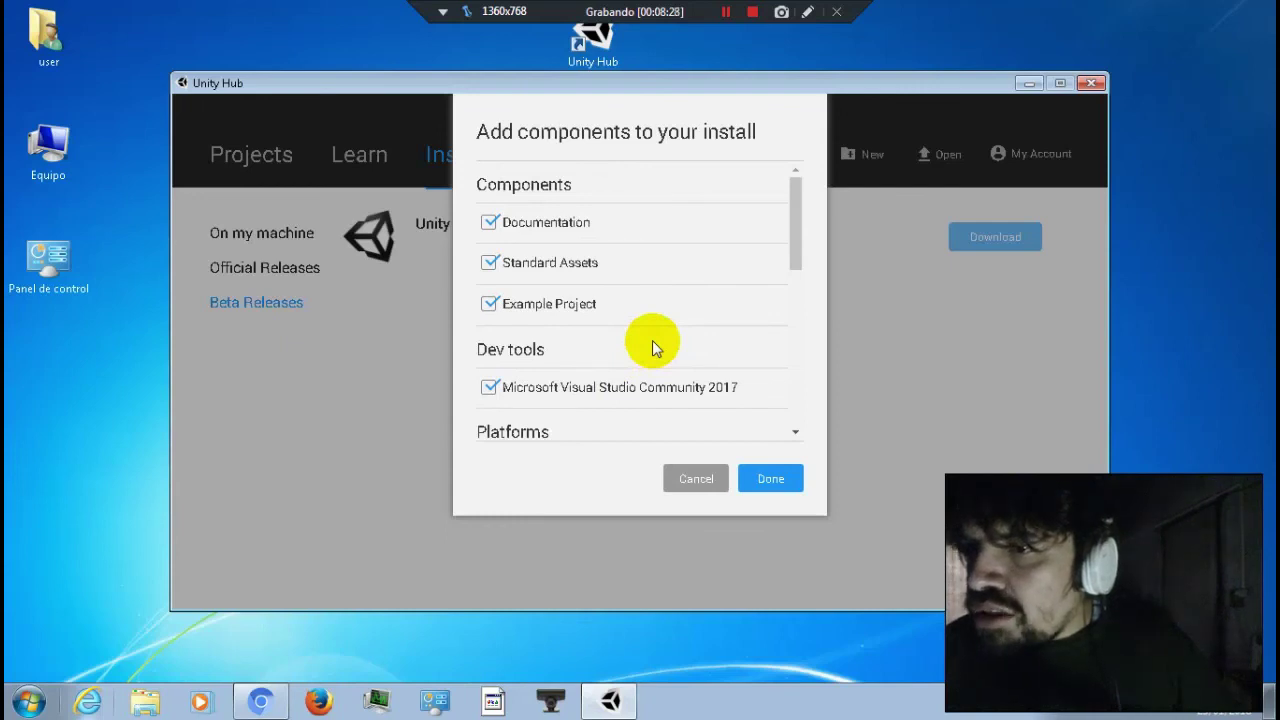
{"action": "scroll", "coordinate": [652, 345], "scroll_direction": "down", "scroll_amount": 1}
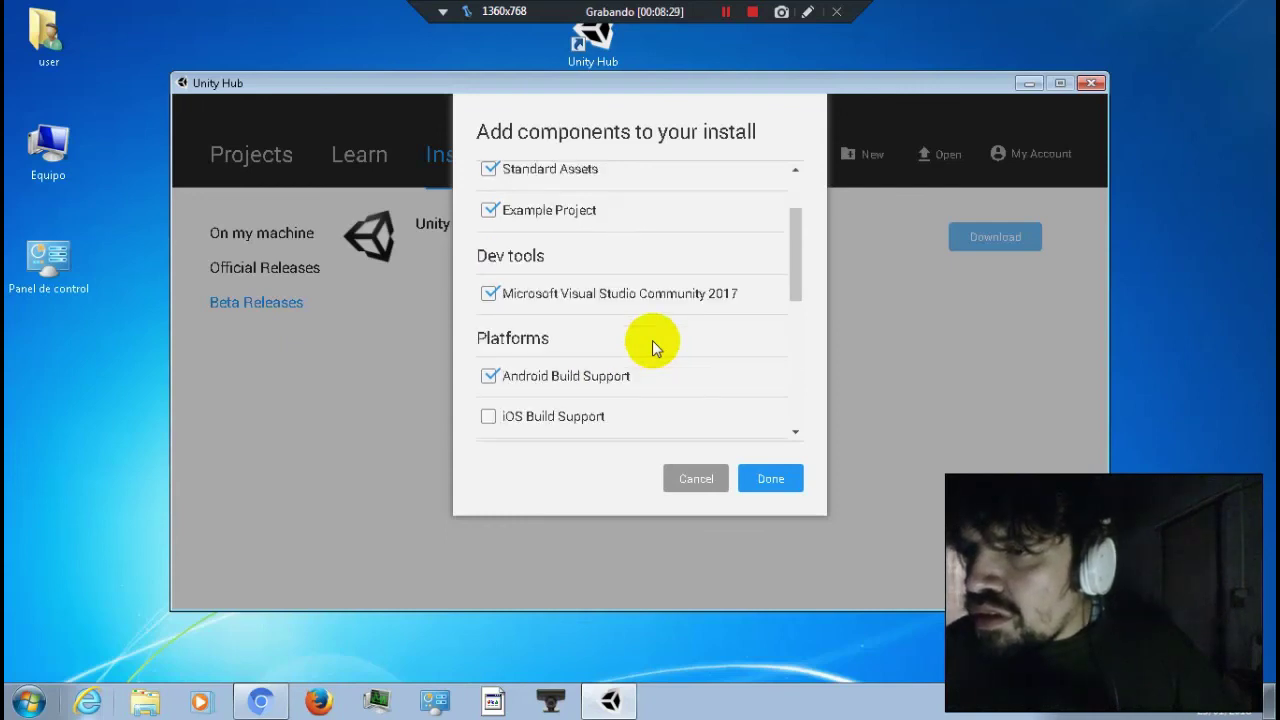
{"action": "left_click", "coordinate": [768, 478]}
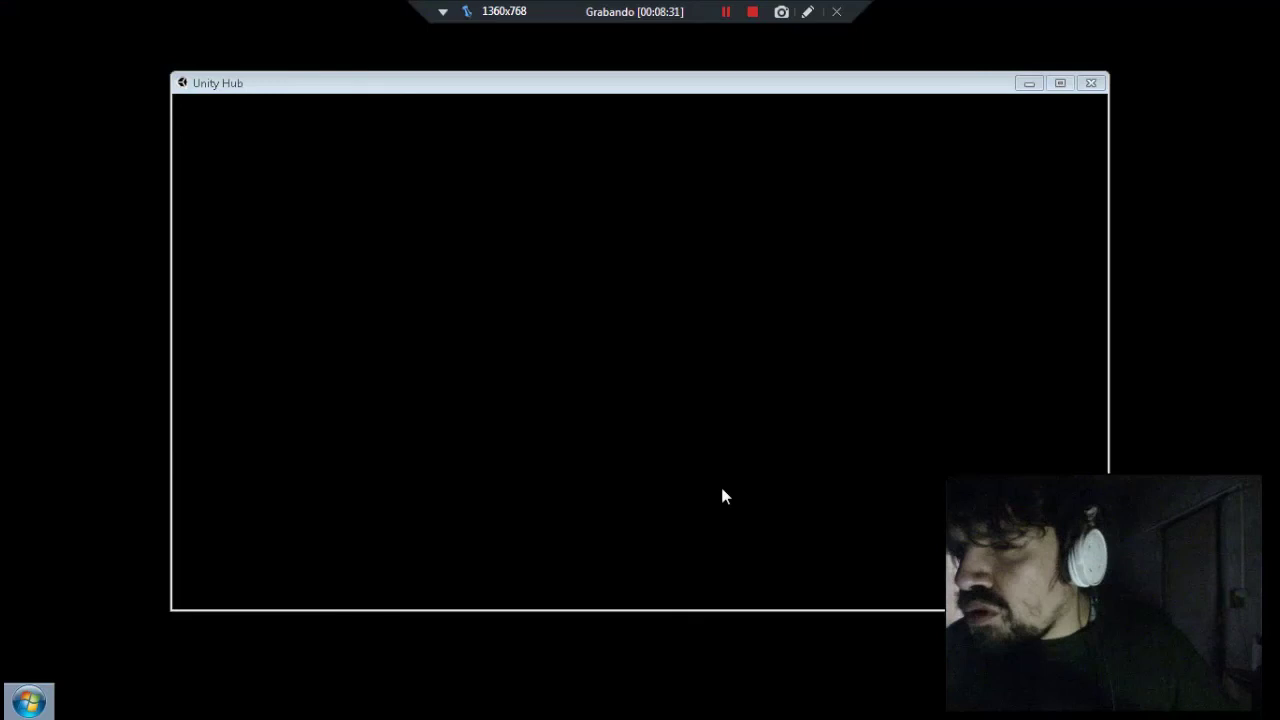
Step: Approve the administrator prompt, minimize and restore the Hub, and move its window slightly higher
{"action": "left_click", "coordinate": [712, 546]}
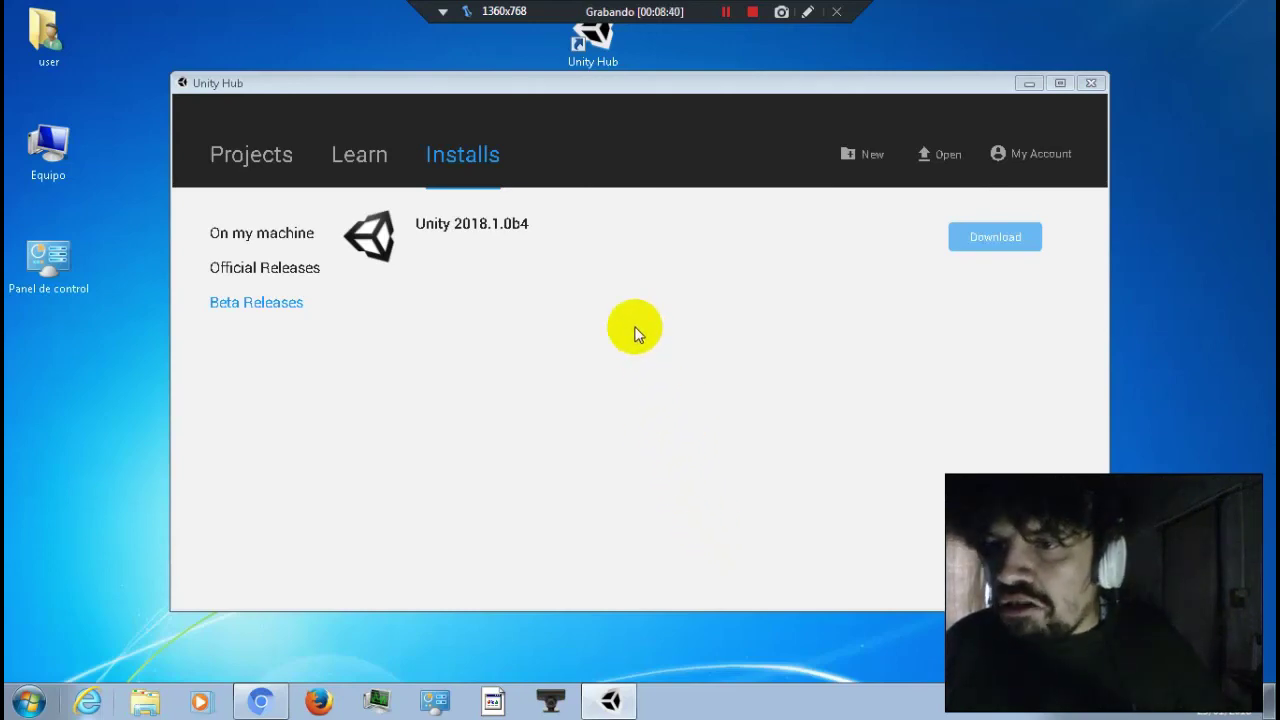
{"action": "left_click", "coordinate": [596, 698]}
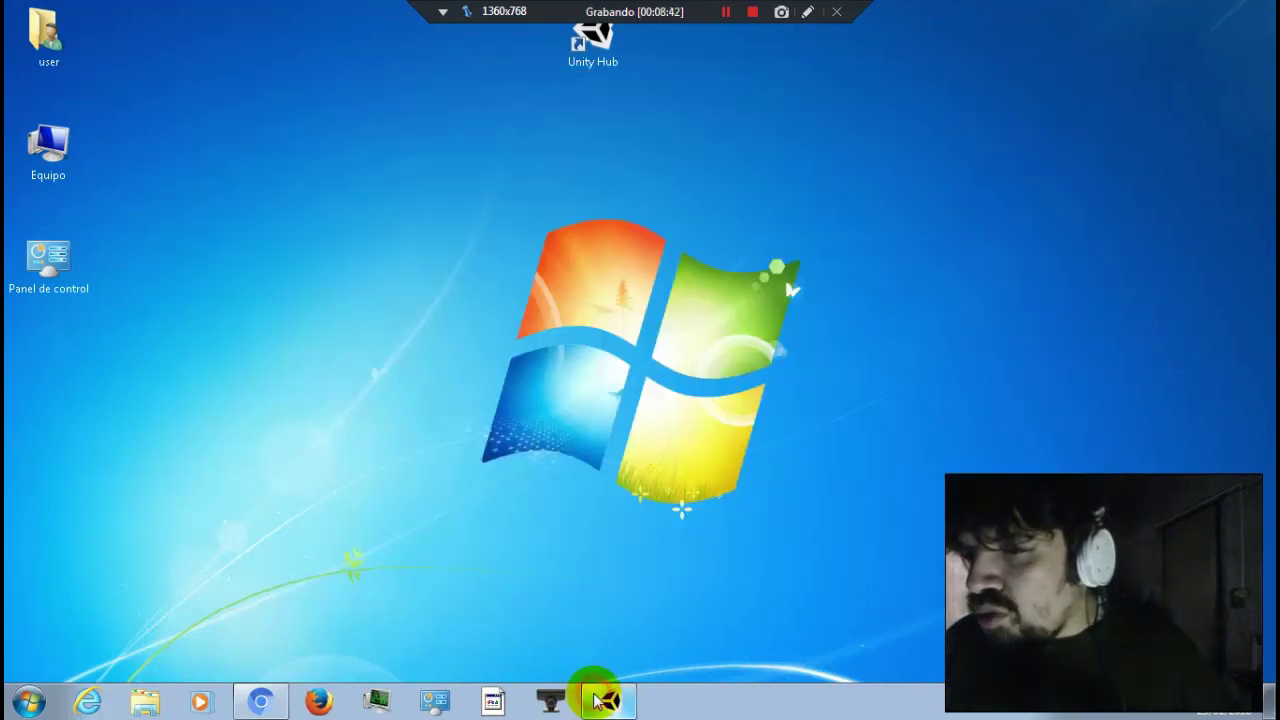
{"action": "left_click", "coordinate": [597, 700]}
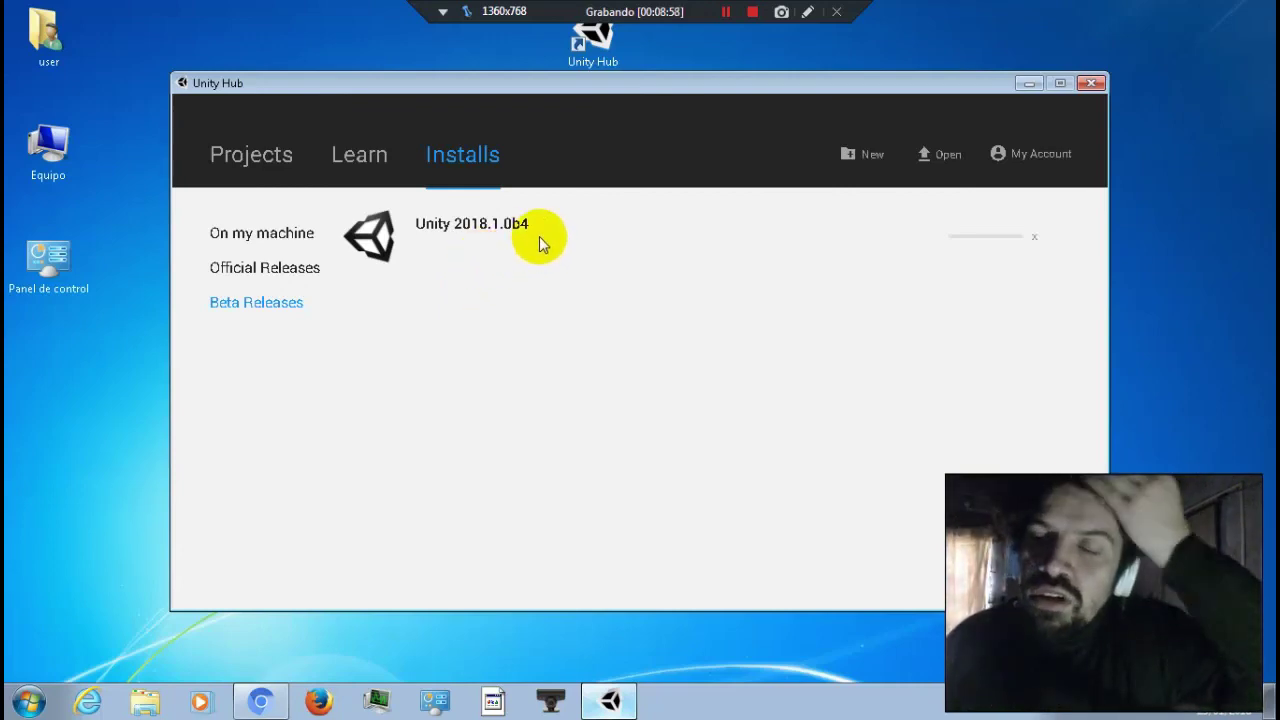
{"action": "left_click_drag", "start_coordinate": [422, 83], "coordinate": [429, 53]}
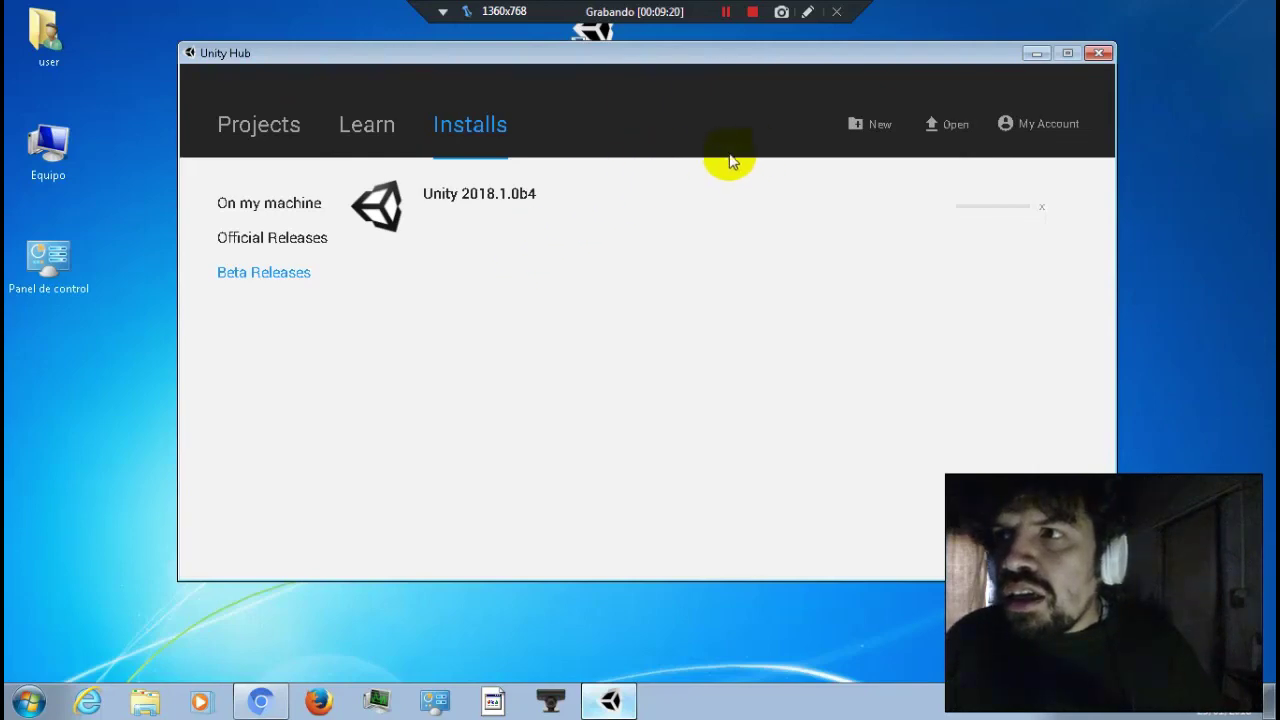
Step: From Projects, open the 4-0_AngryBots folder located in Unity Projects
{"action": "left_click", "coordinate": [287, 128]}
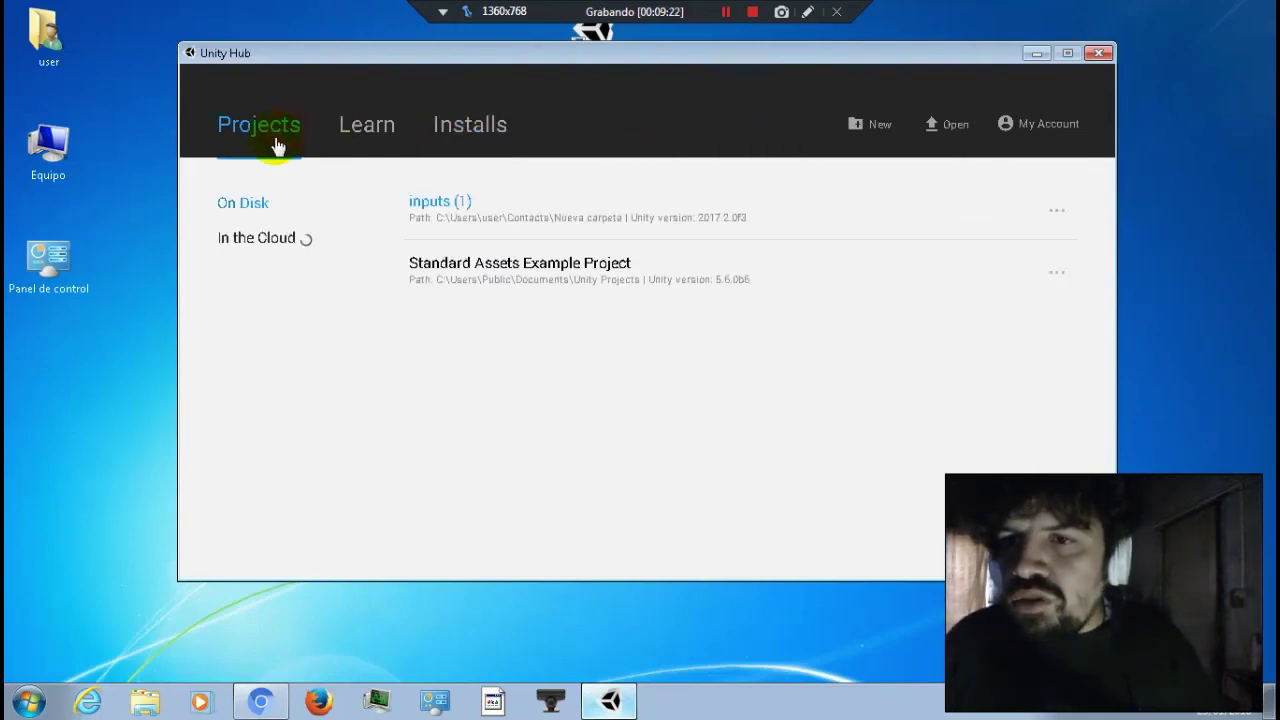
{"action": "left_click", "coordinate": [945, 124]}
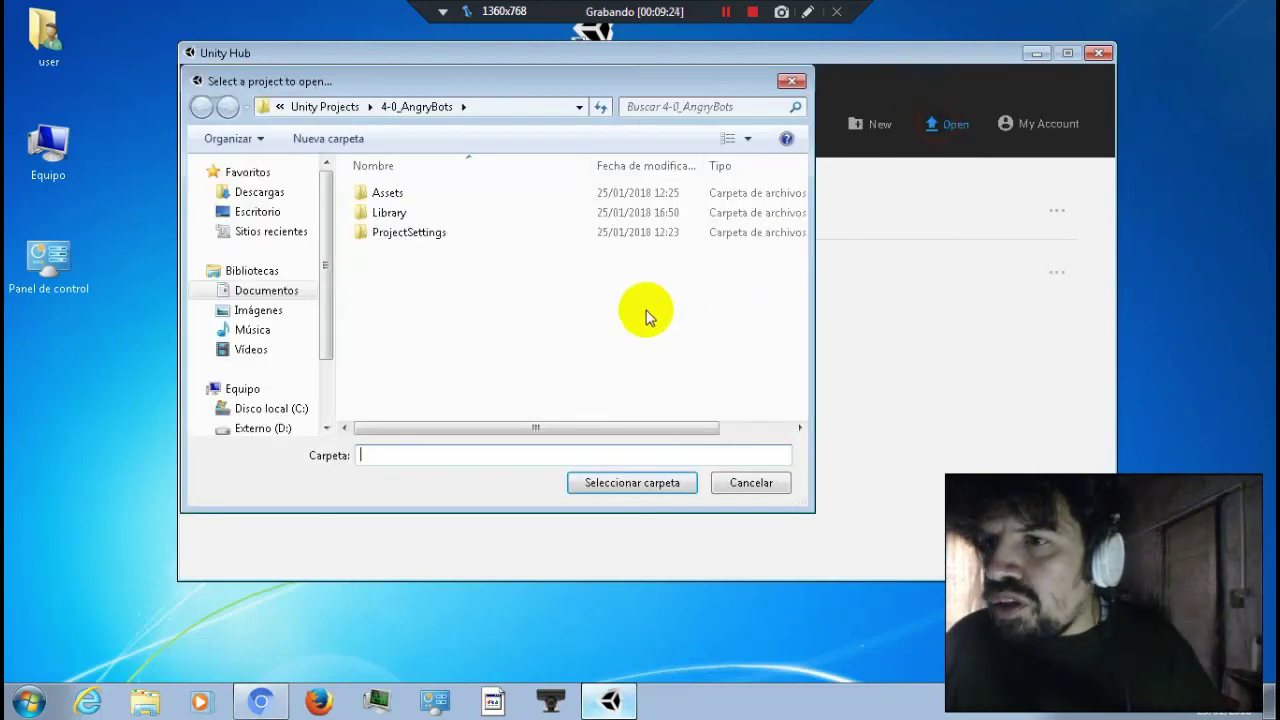
{"action": "left_click", "coordinate": [328, 105]}
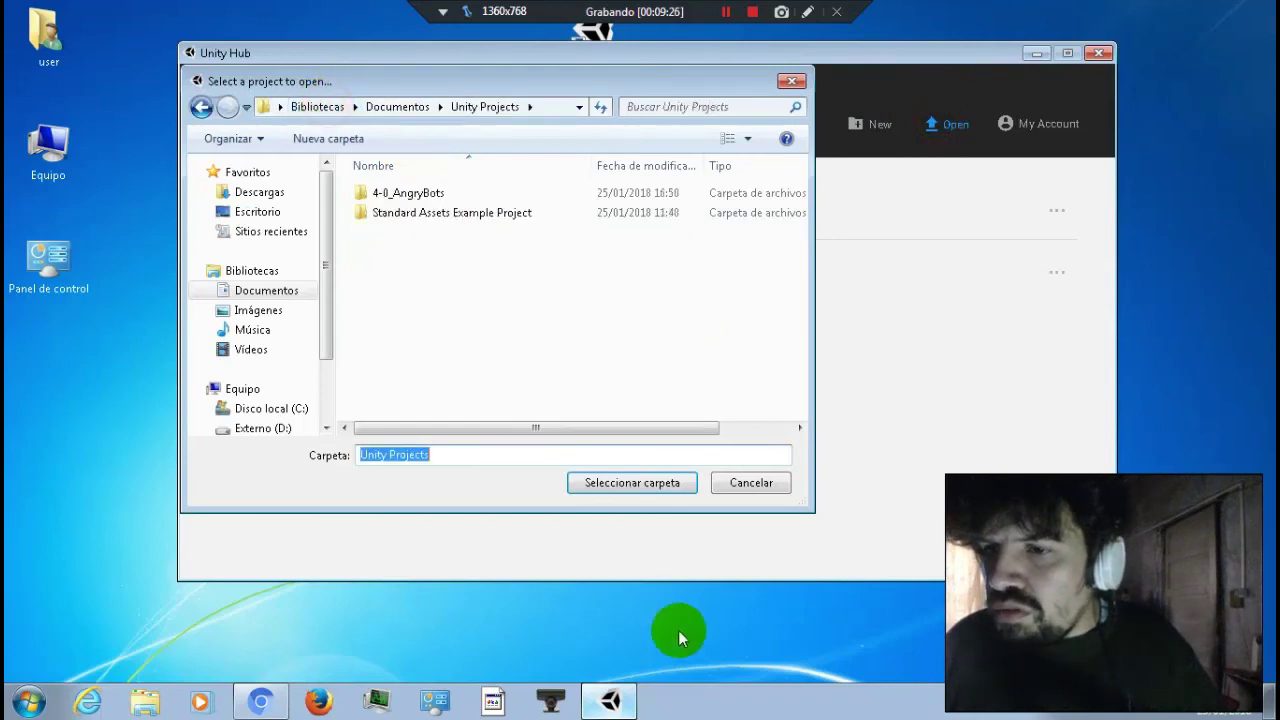
{"action": "left_click", "coordinate": [432, 196]}
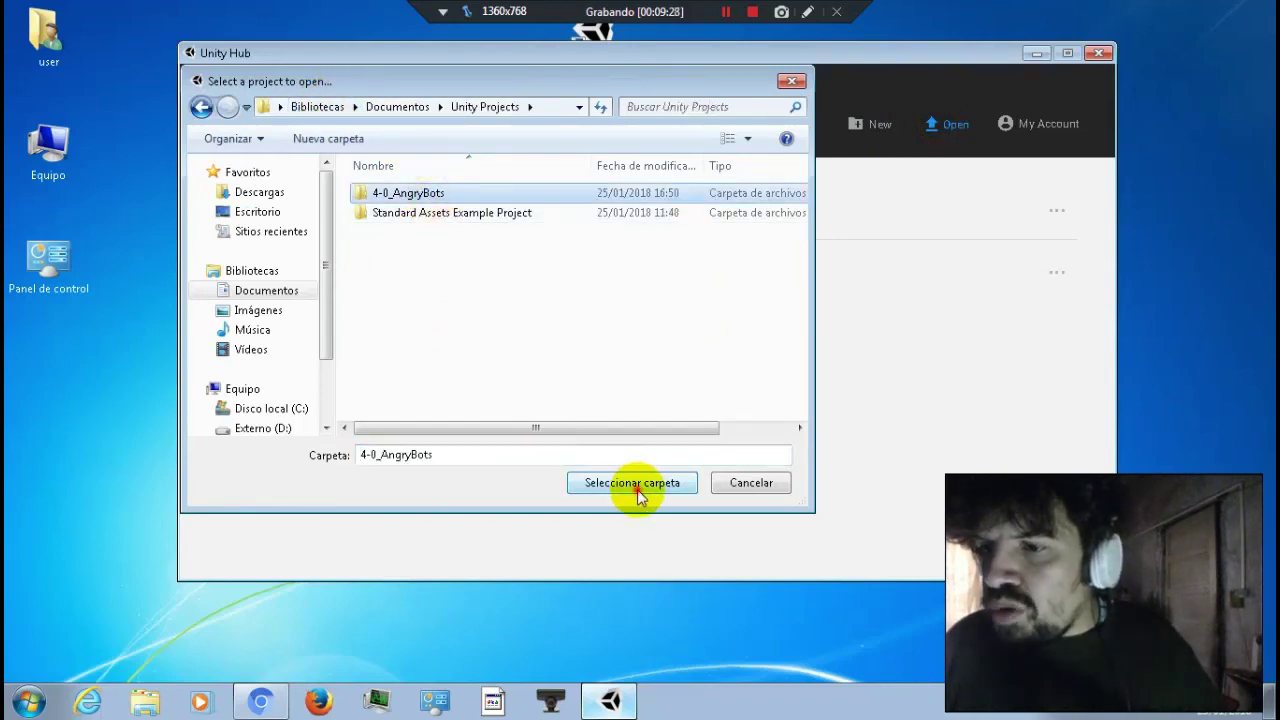
{"action": "left_click", "coordinate": [638, 491]}
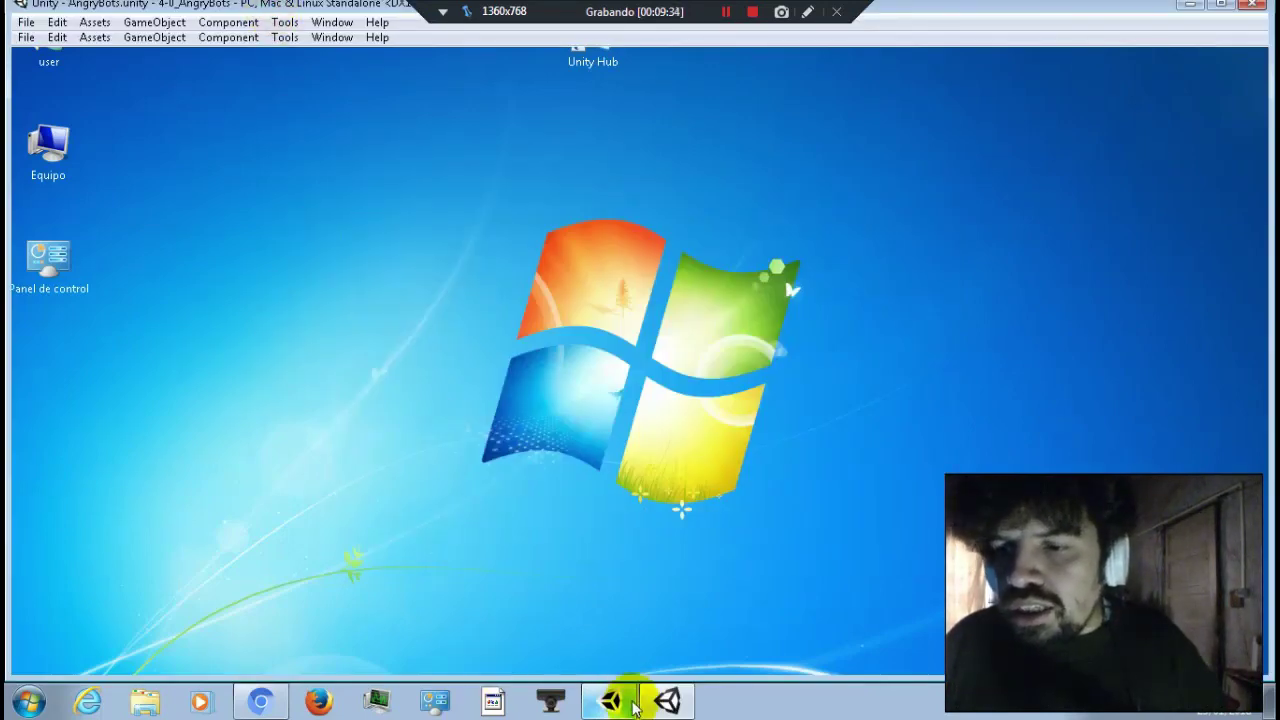
{"action": "left_click", "coordinate": [634, 706]}
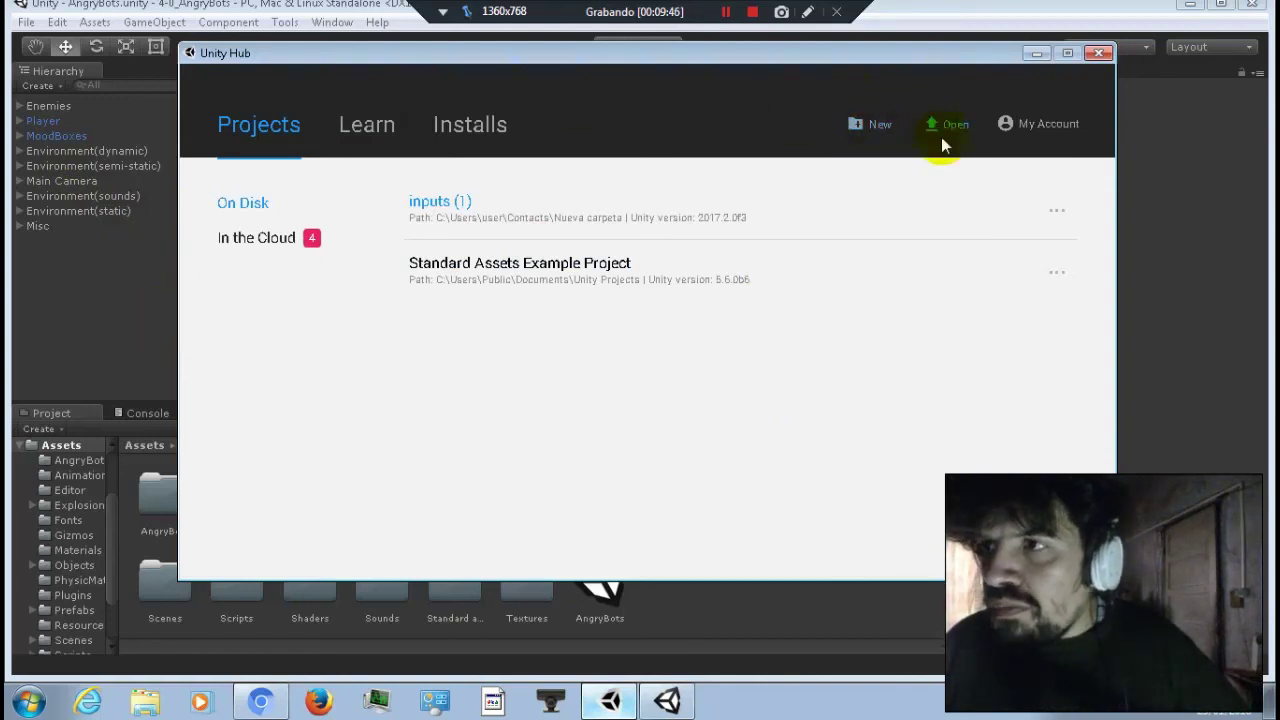
{"action": "left_click", "coordinate": [1018, 128]}
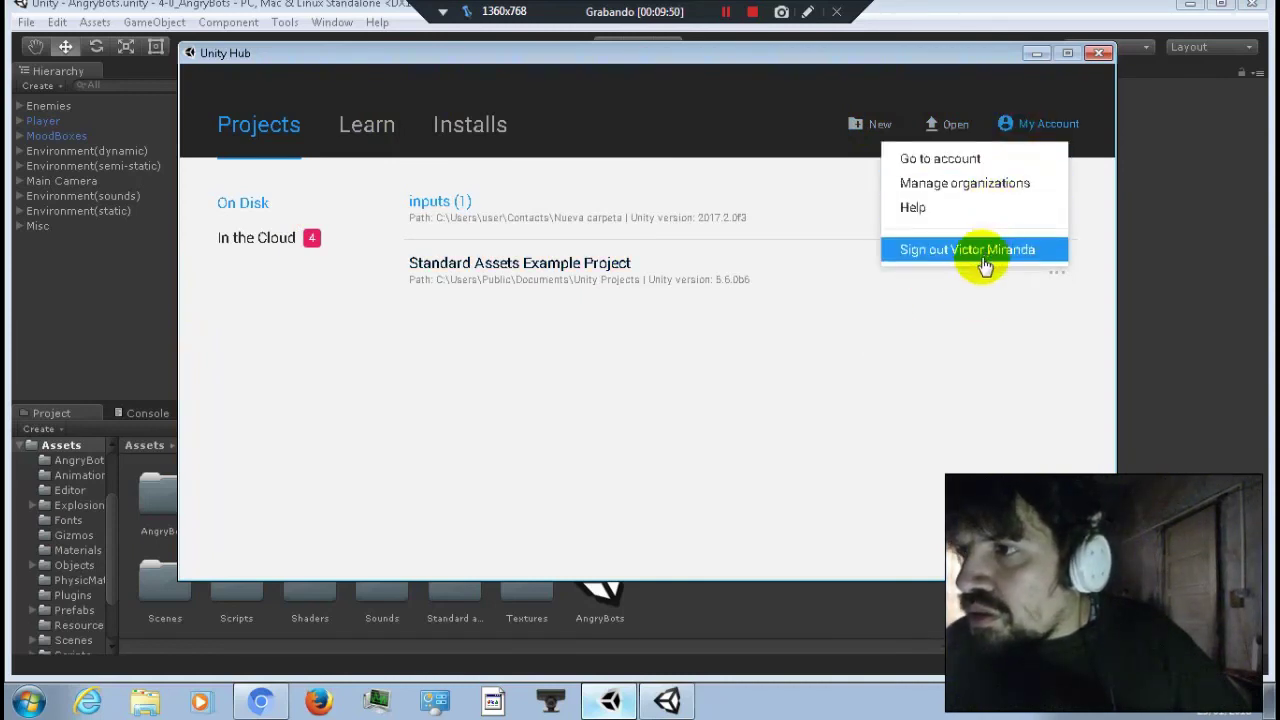
{"action": "left_click", "coordinate": [937, 342]}
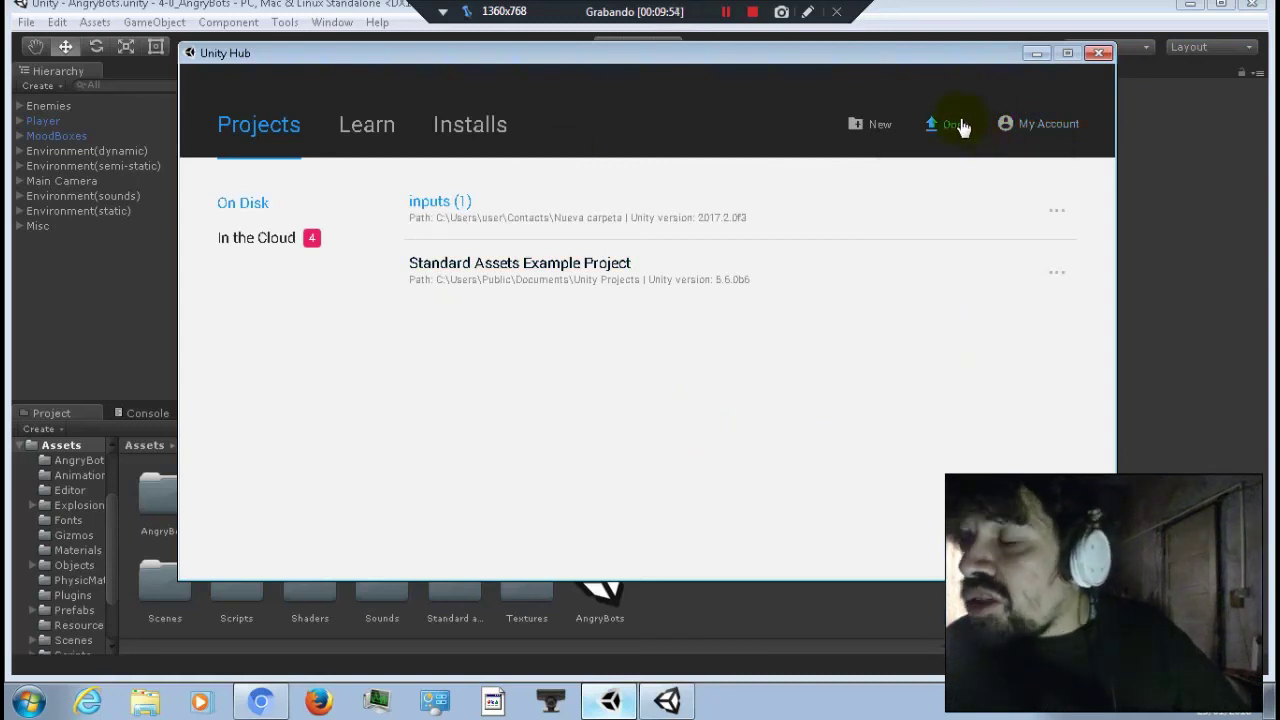